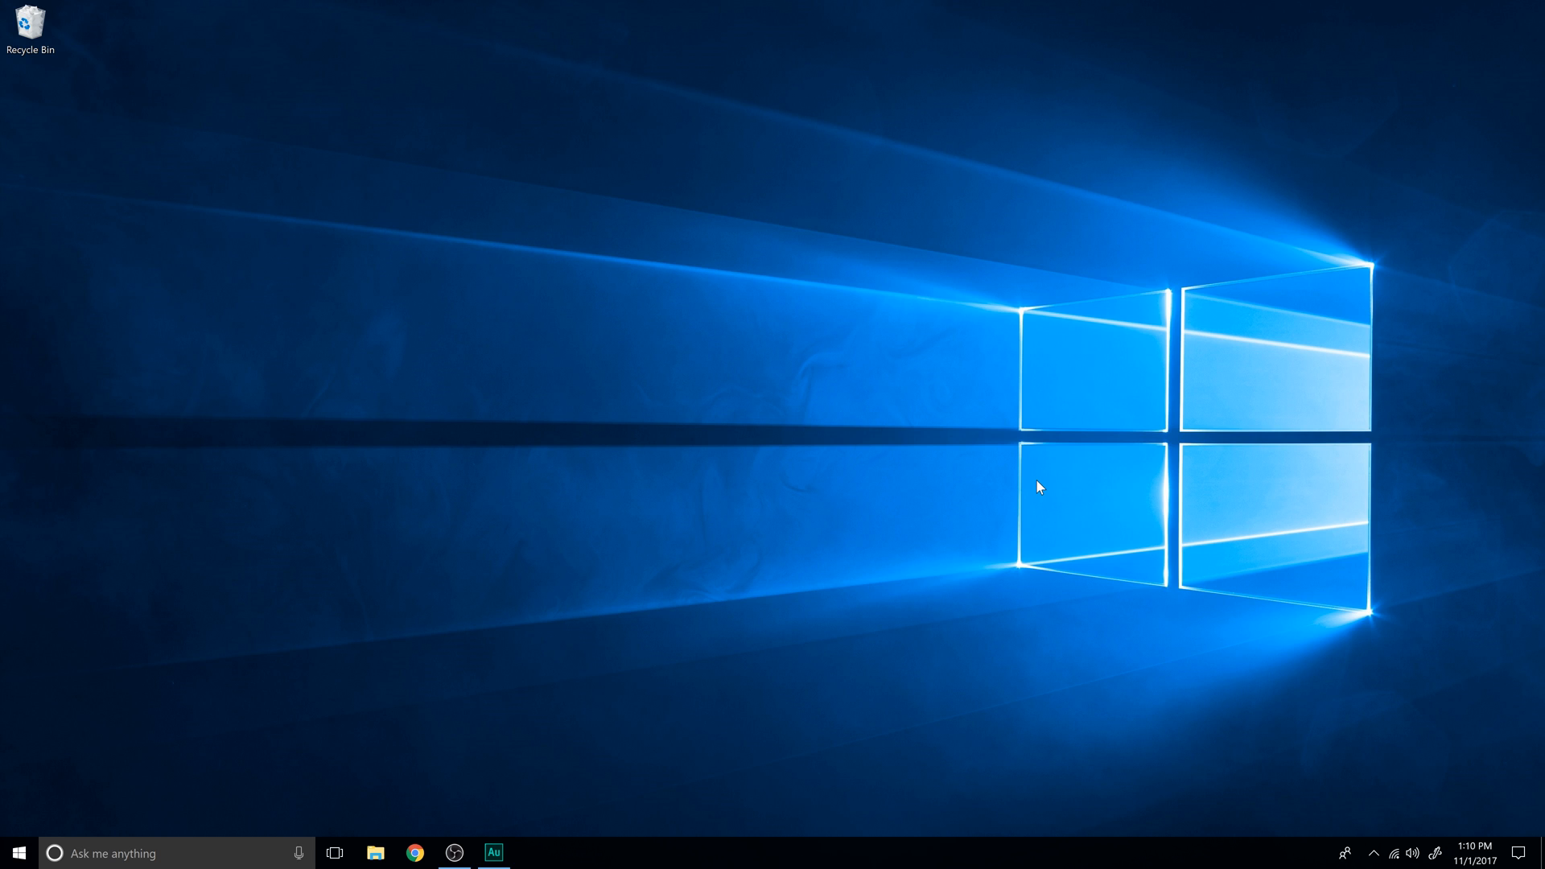
- Create a new folder named "My Photos" on the desktop
right_click(1036, 480)
mouse_move(974, 639)
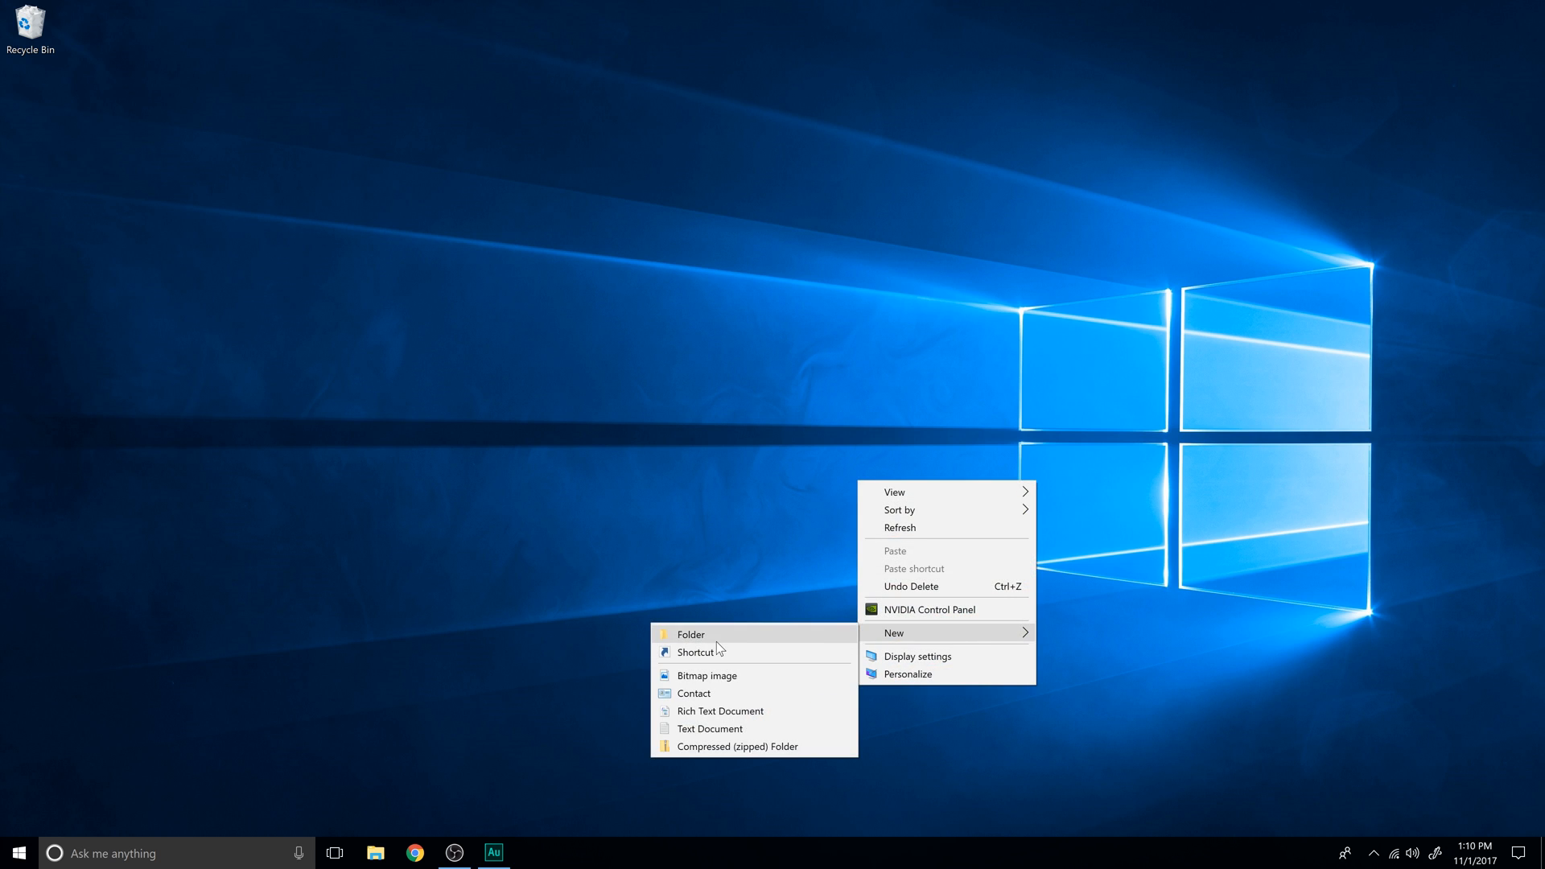
left_click(717, 637)
type("My Photos")
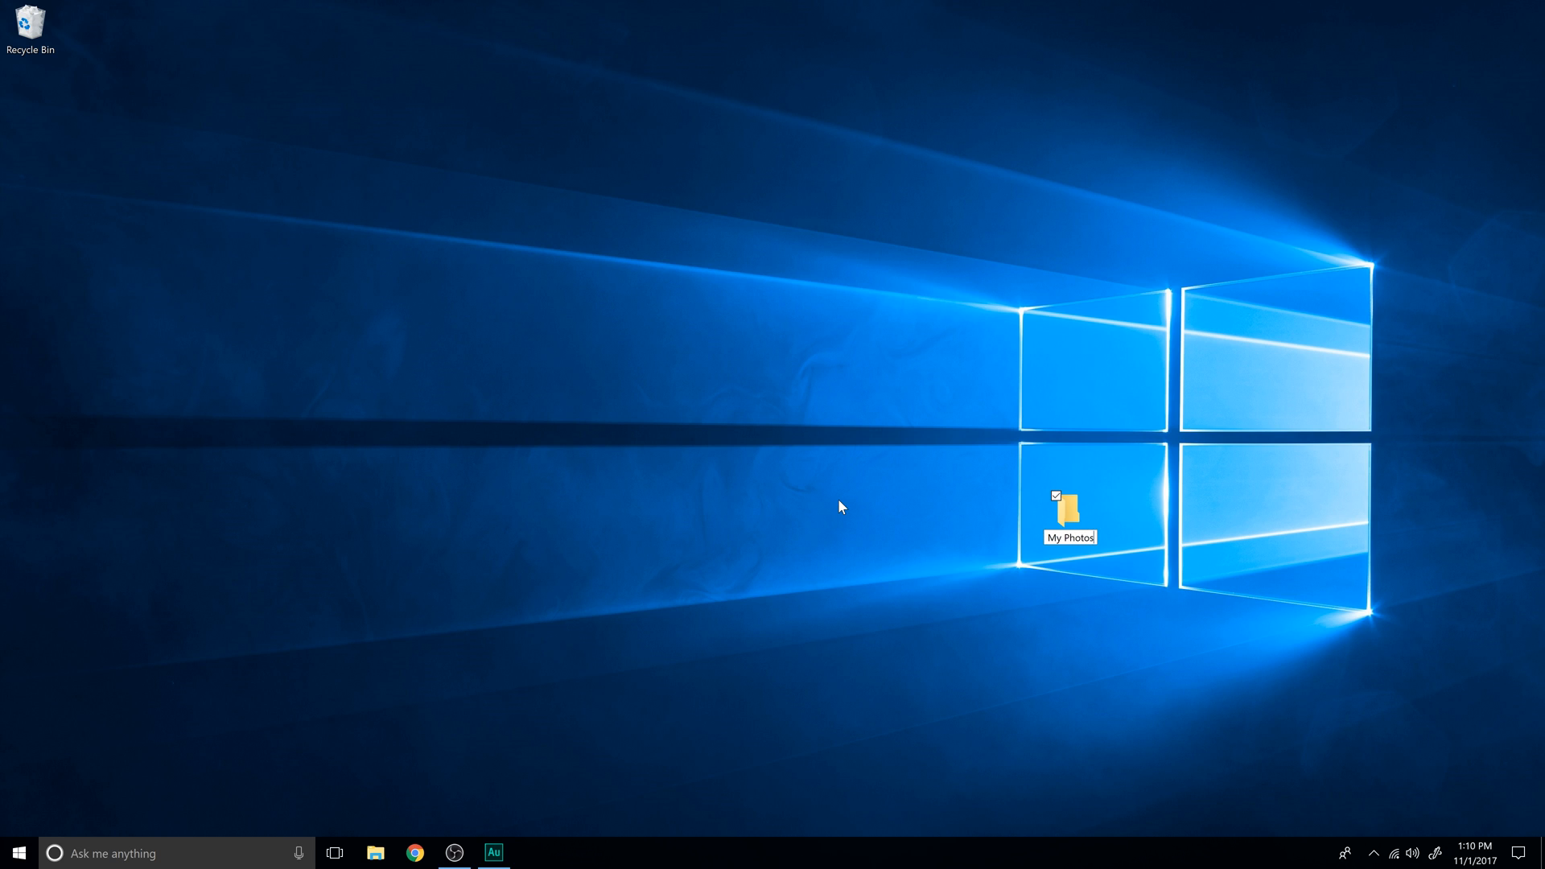
key("Return")
- Open the My Photos folder and create a subfolder named "2016" in it
double_click(1056, 516)
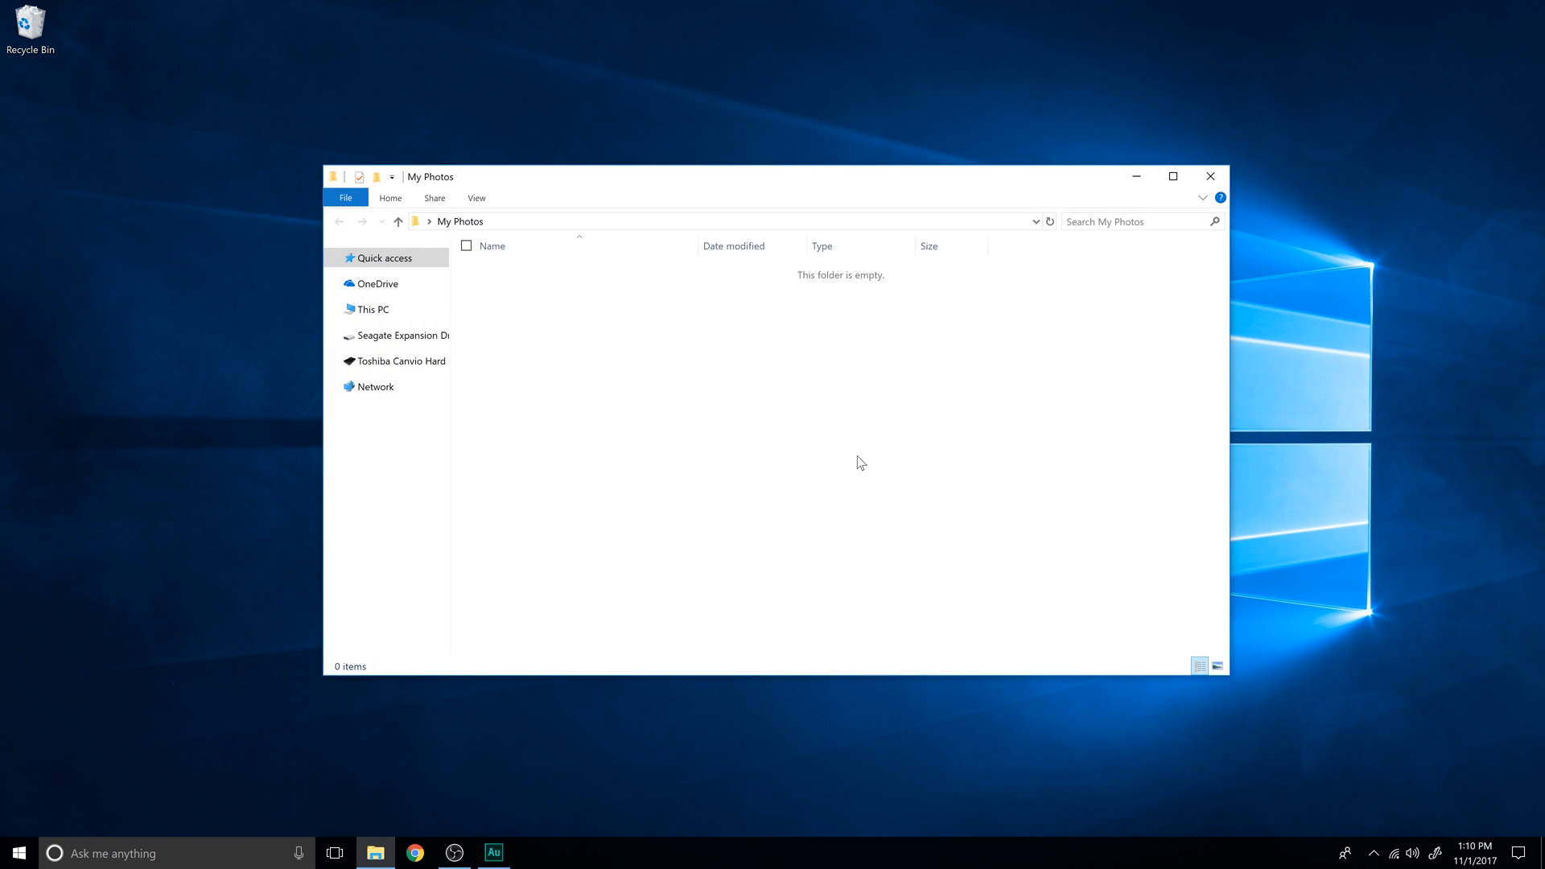
right_click(774, 436)
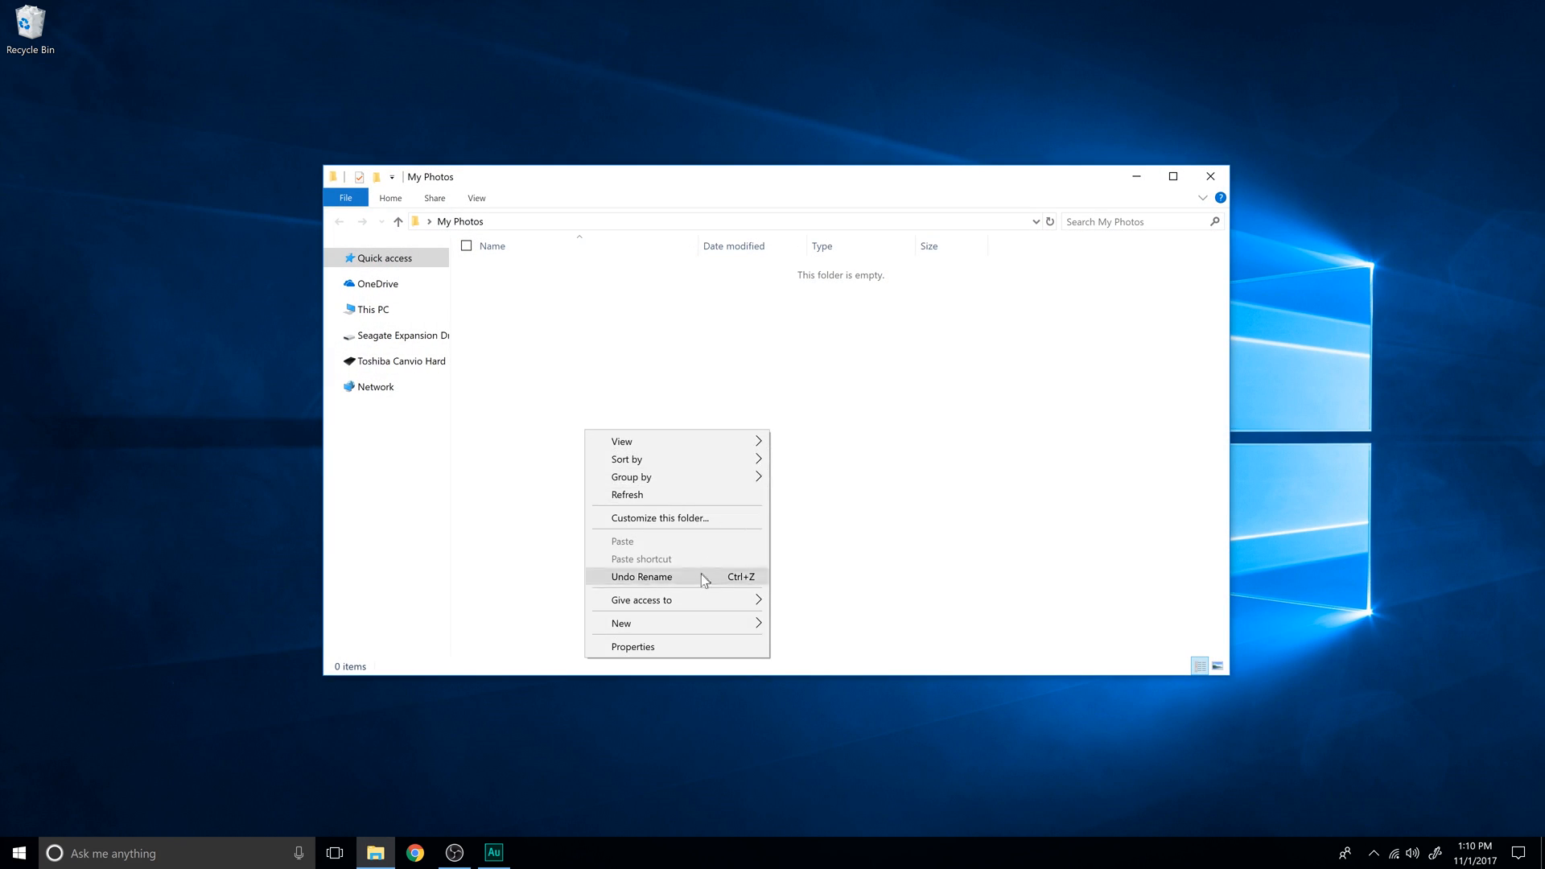
mouse_move(677, 615)
left_click(545, 616)
type("2016")
left_click(977, 473)
- Create a second year folder named "2017" inside My Photos
right_click(966, 455)
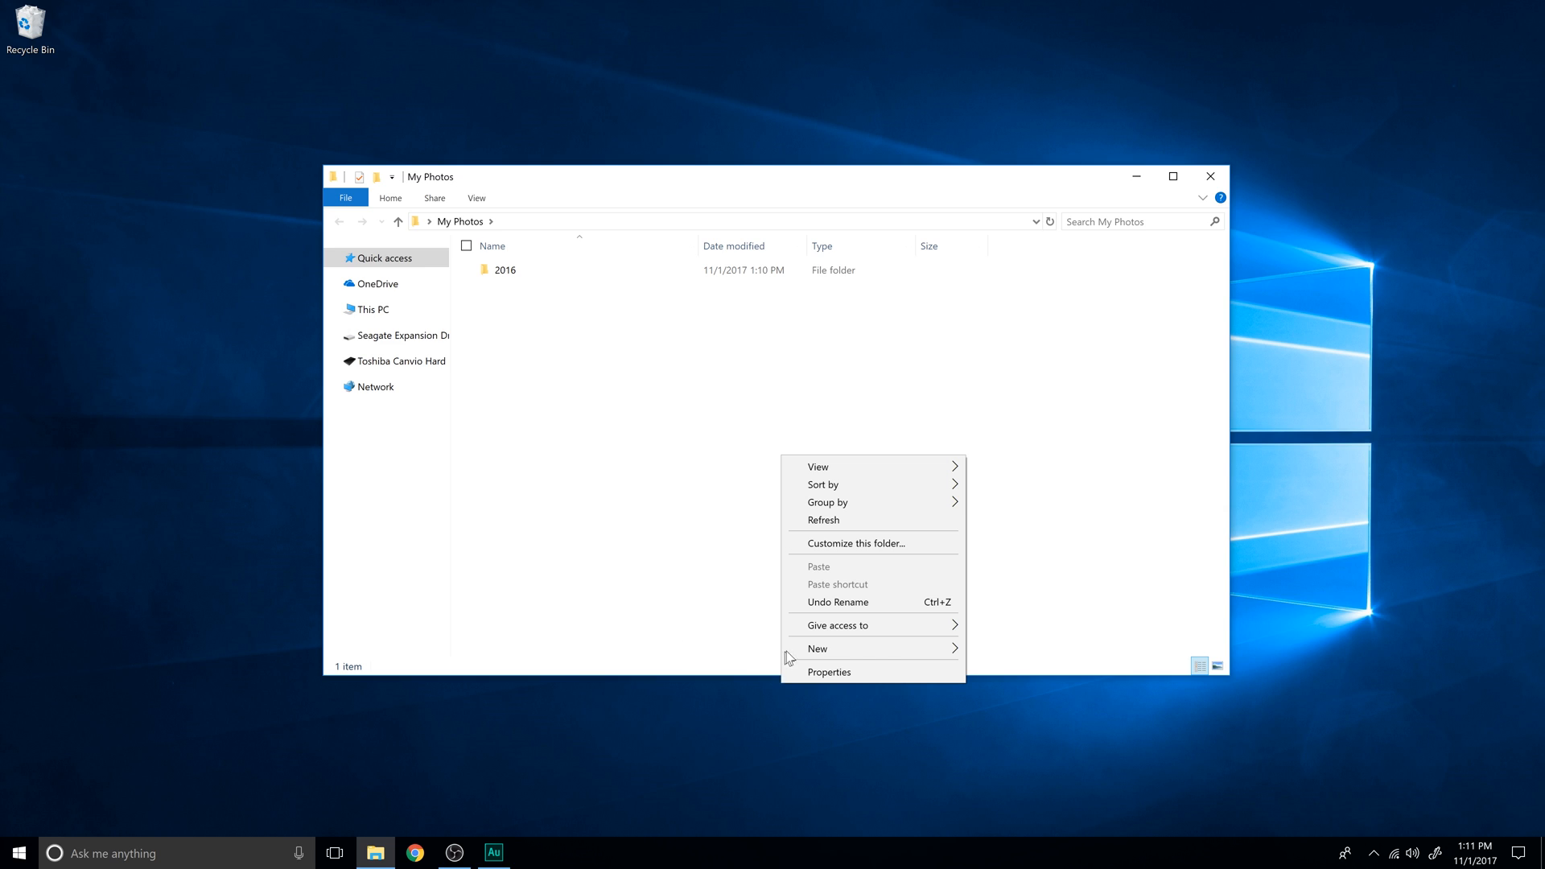
mouse_move(782, 650)
left_click(711, 647)
type("2017")
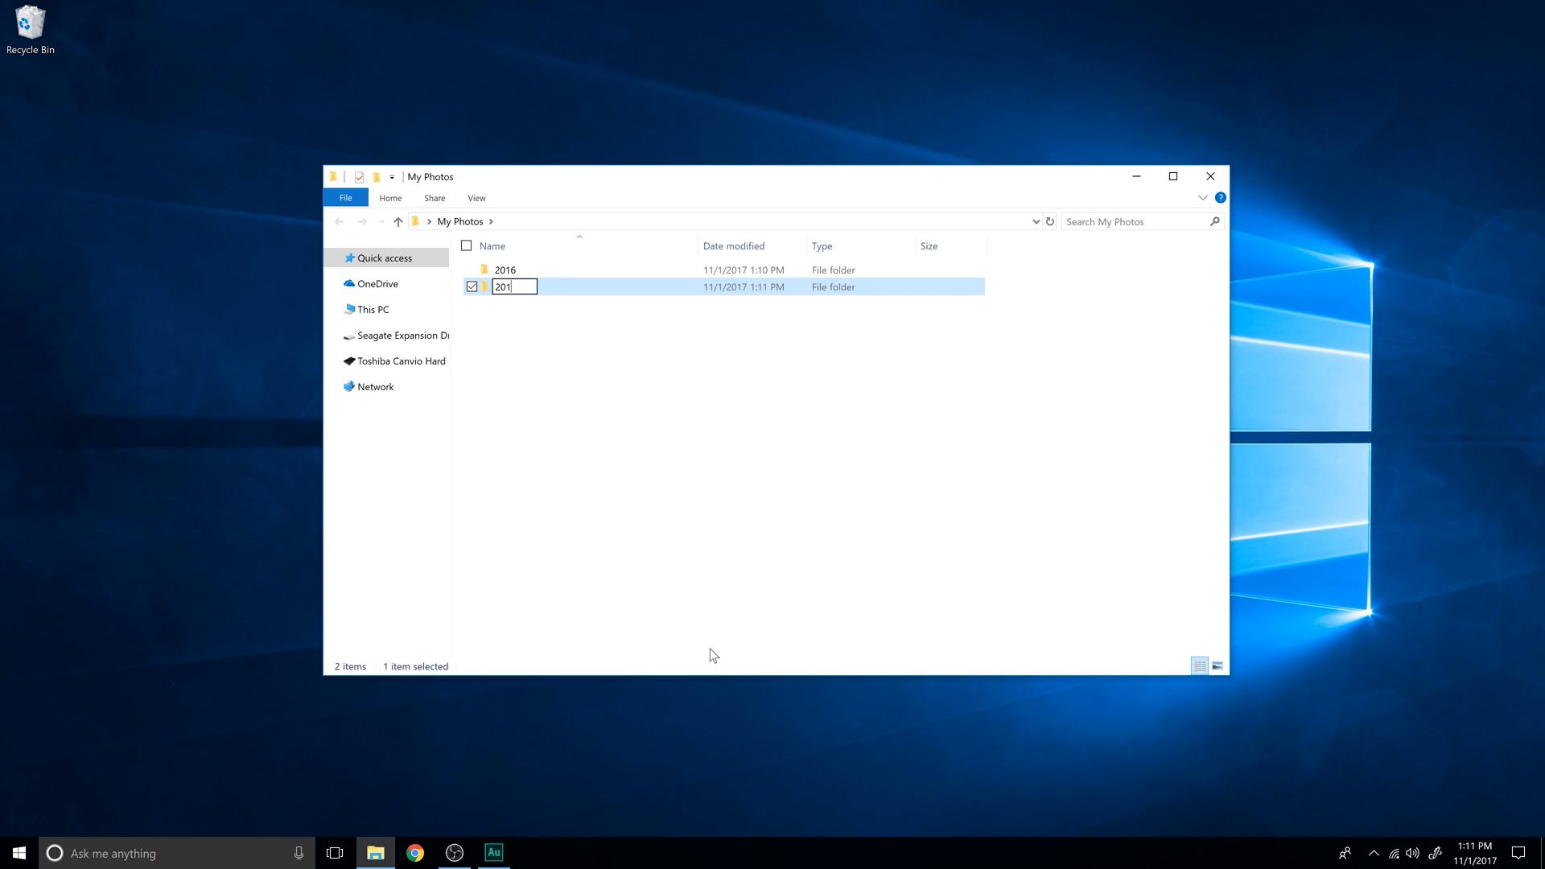
left_click(1015, 532)
- Open the 2017 folder and create a month folder named "2017 - 01 - January" in it
double_click(562, 287)
right_click(756, 436)
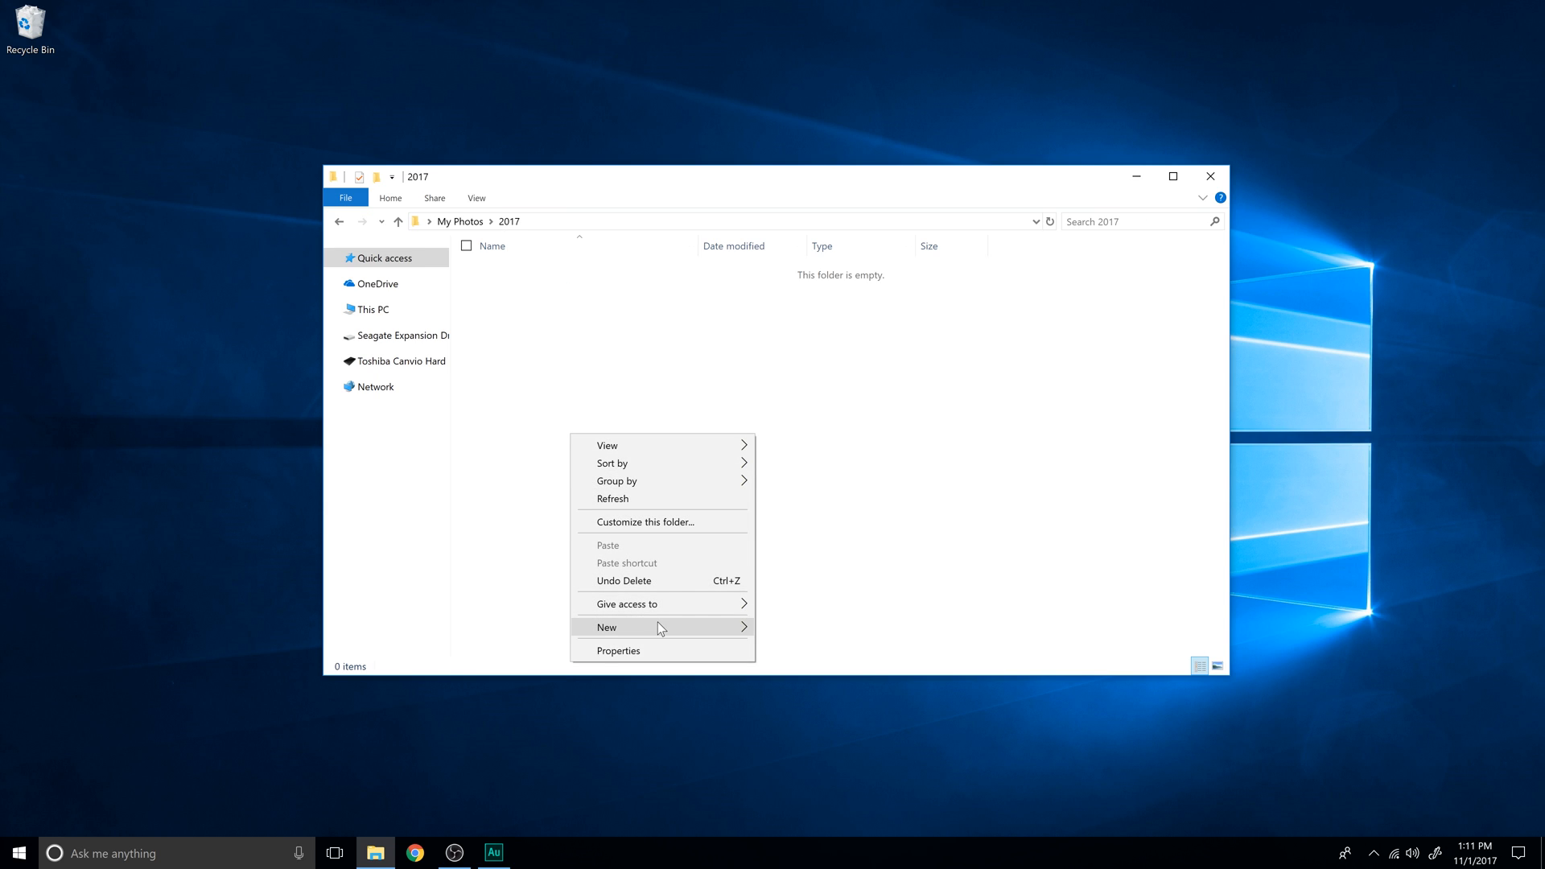
mouse_move(658, 624)
left_click(497, 626)
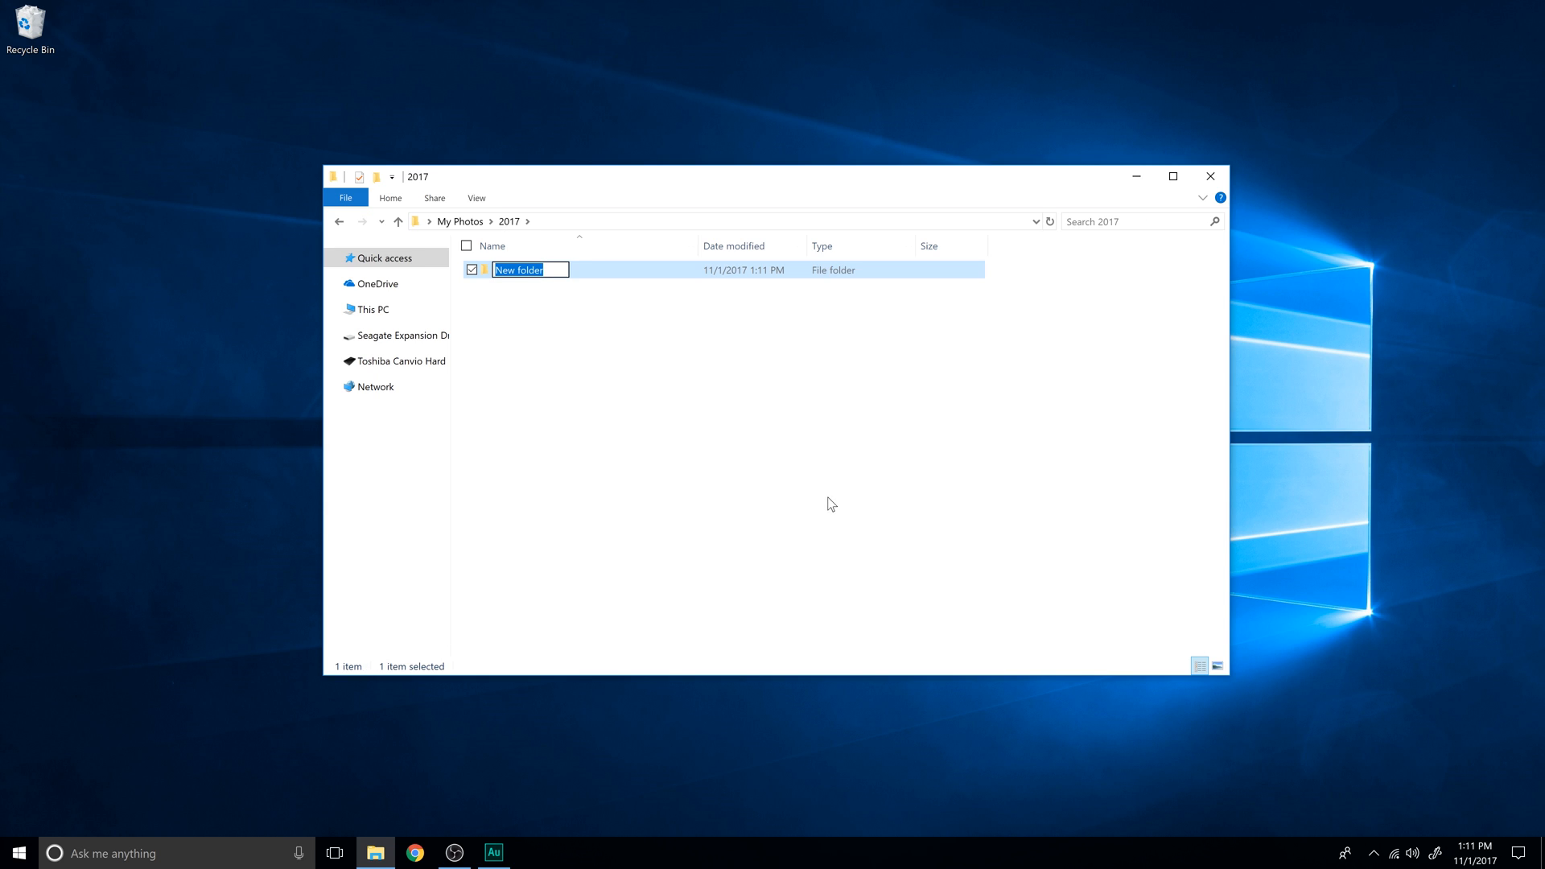
type("2017 - 01 - JAnu")
key("BackSpace")
key("BackSpace")
key("BackSpace")
key("BackSpace")
type("January")
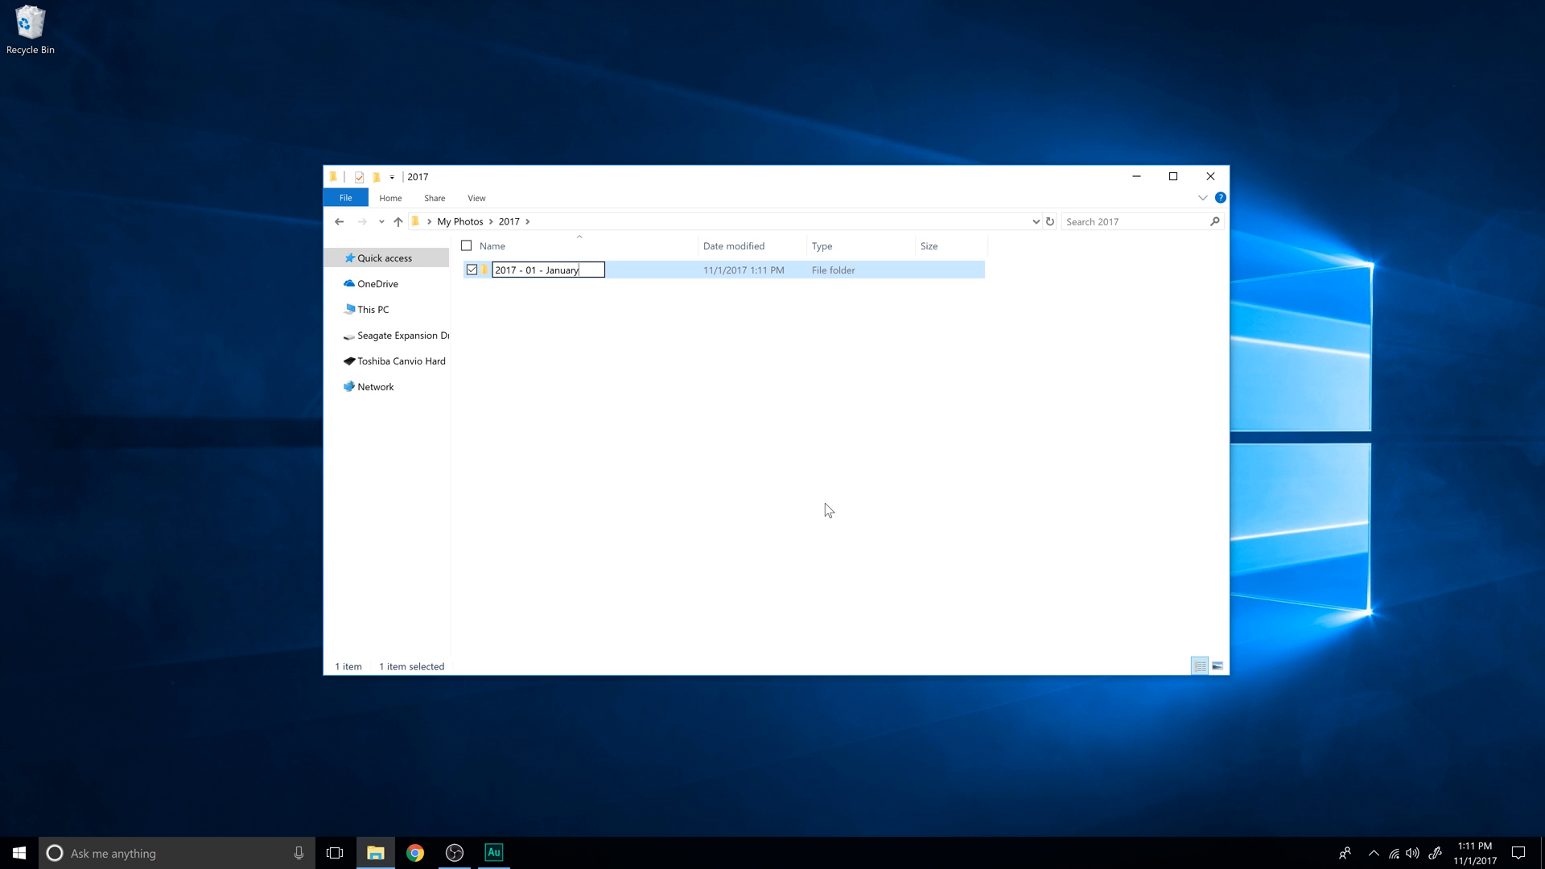
key("Return")
- Add a month folder named "2017 - 02 - February" to the 2017 folder
right_click(807, 438)
mouse_move(707, 630)
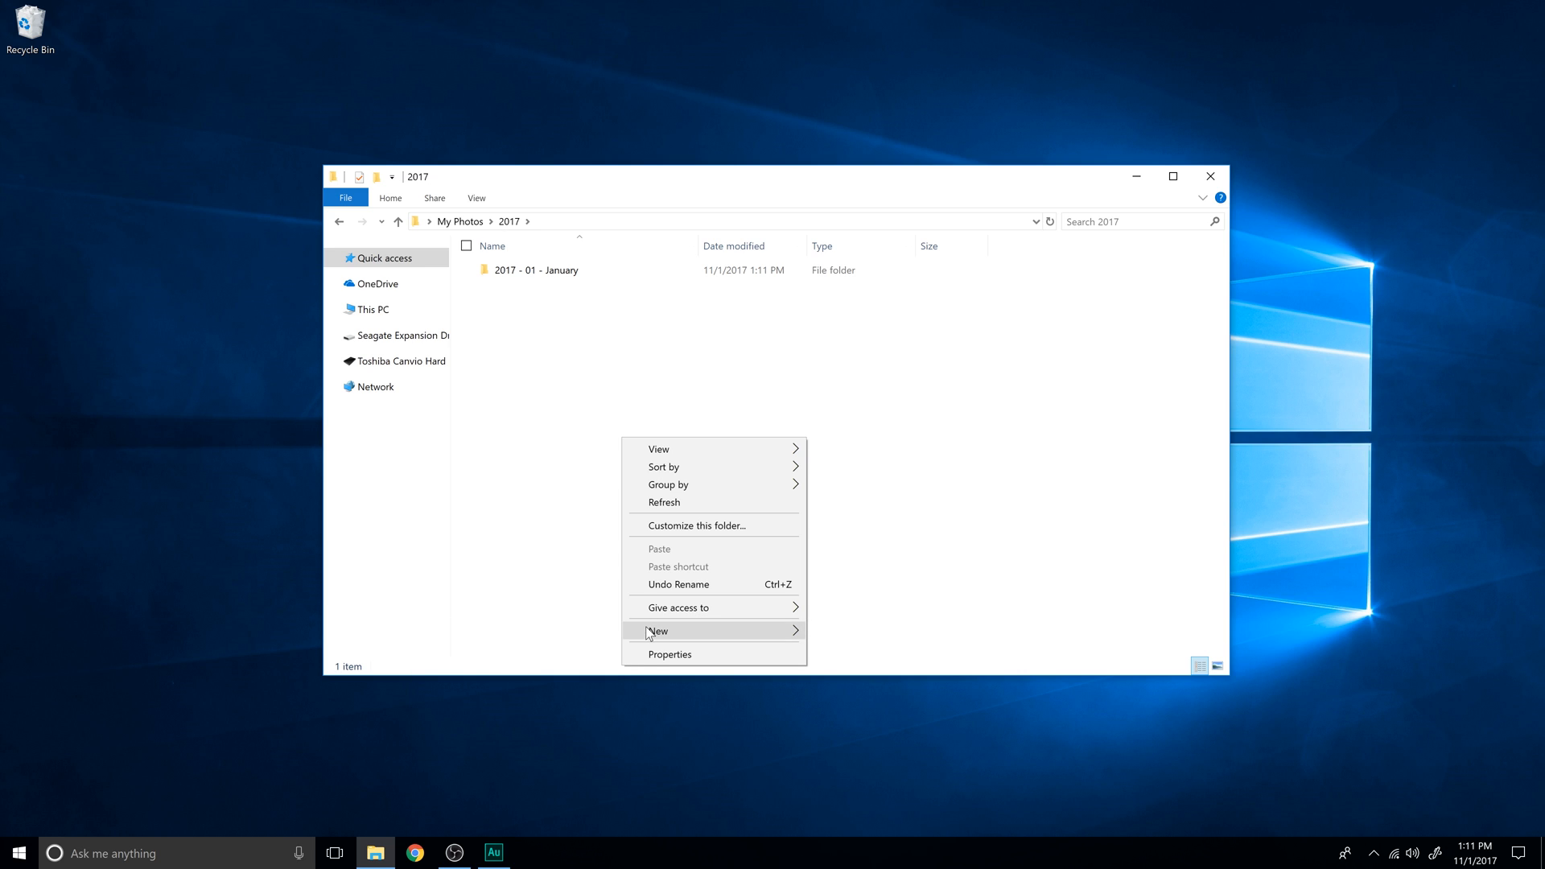
left_click(596, 631)
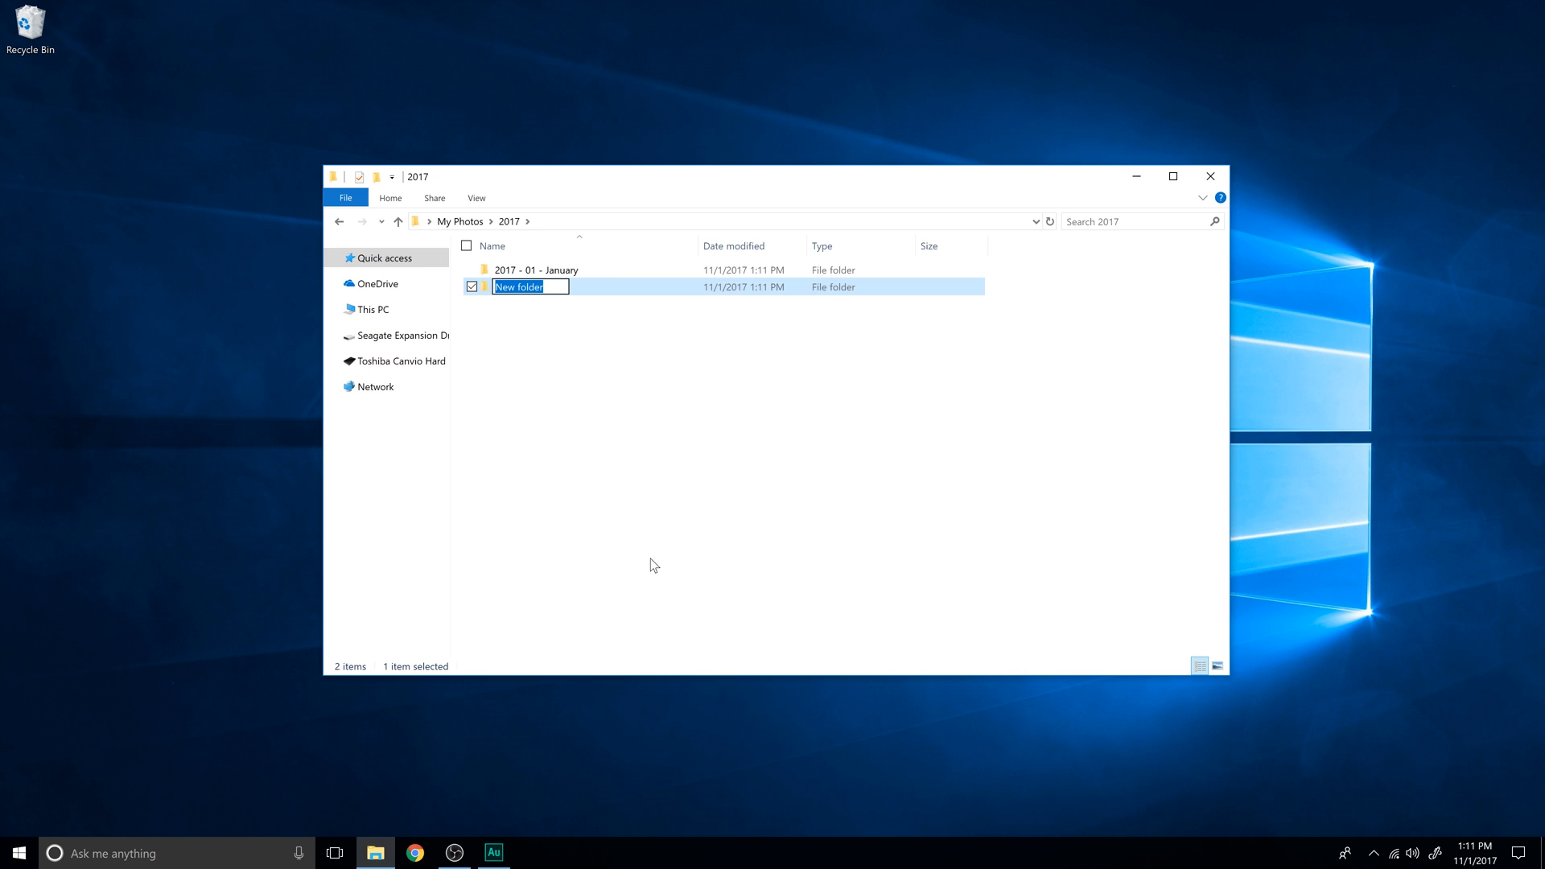
type("2017 - 02 - February")
key("Return")
- Add a month folder named "2017 - 03 - March" to the 2017 folder
right_click(782, 505)
mouse_move(716, 696)
left_click(483, 686)
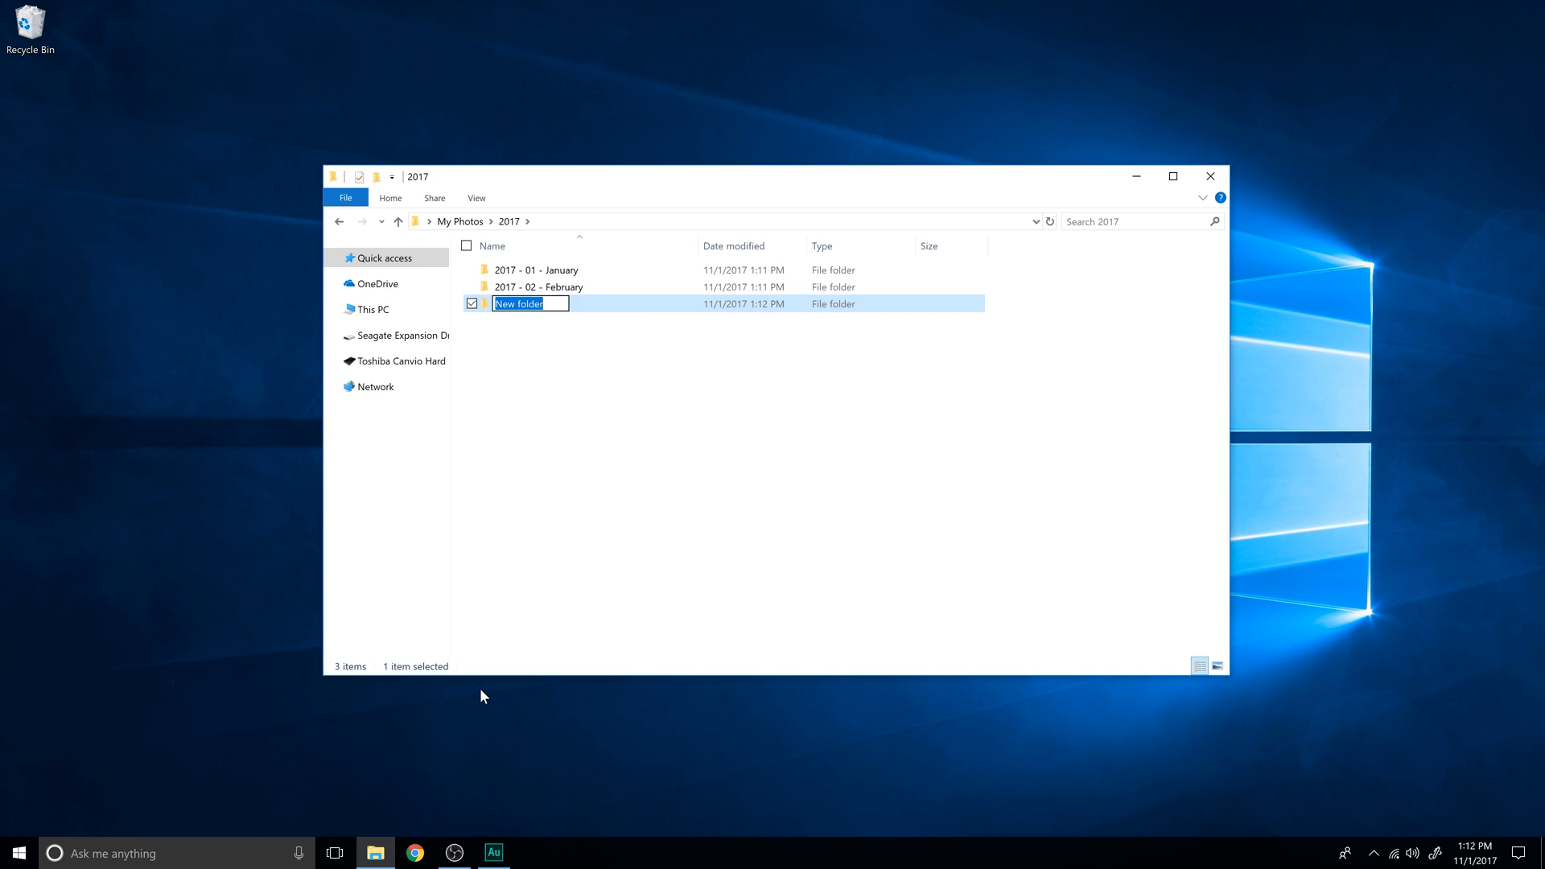
type("2017 - 03 - March")
key("Return")
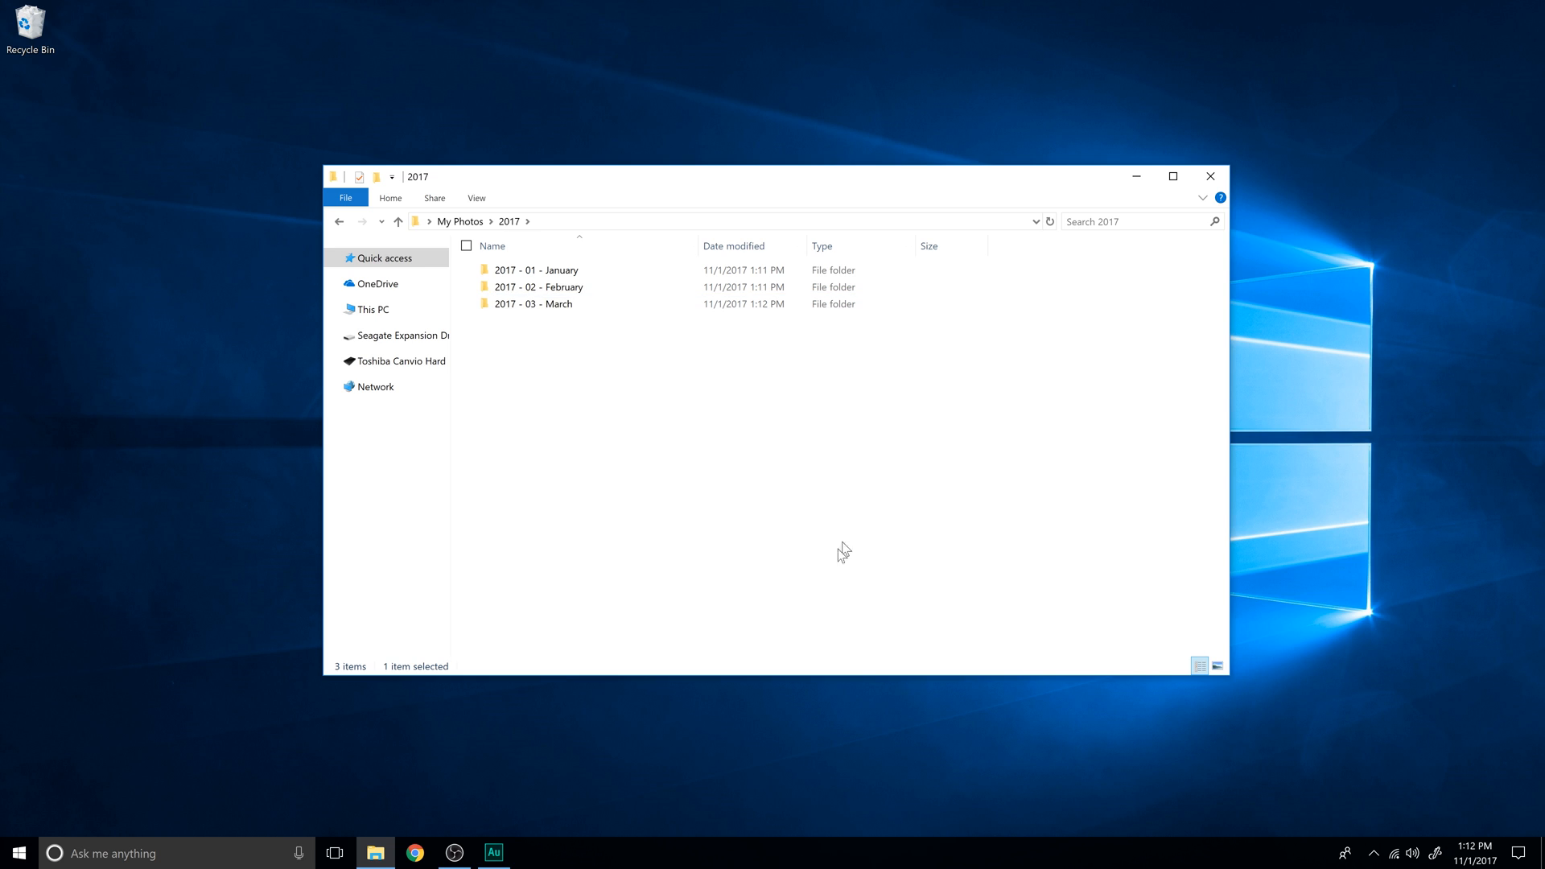
- Open the January folder and create a shoot folder named "01 -03 -2017" followed by the photographed person's first name
double_click(576, 274)
right_click(683, 435)
mouse_move(533, 634)
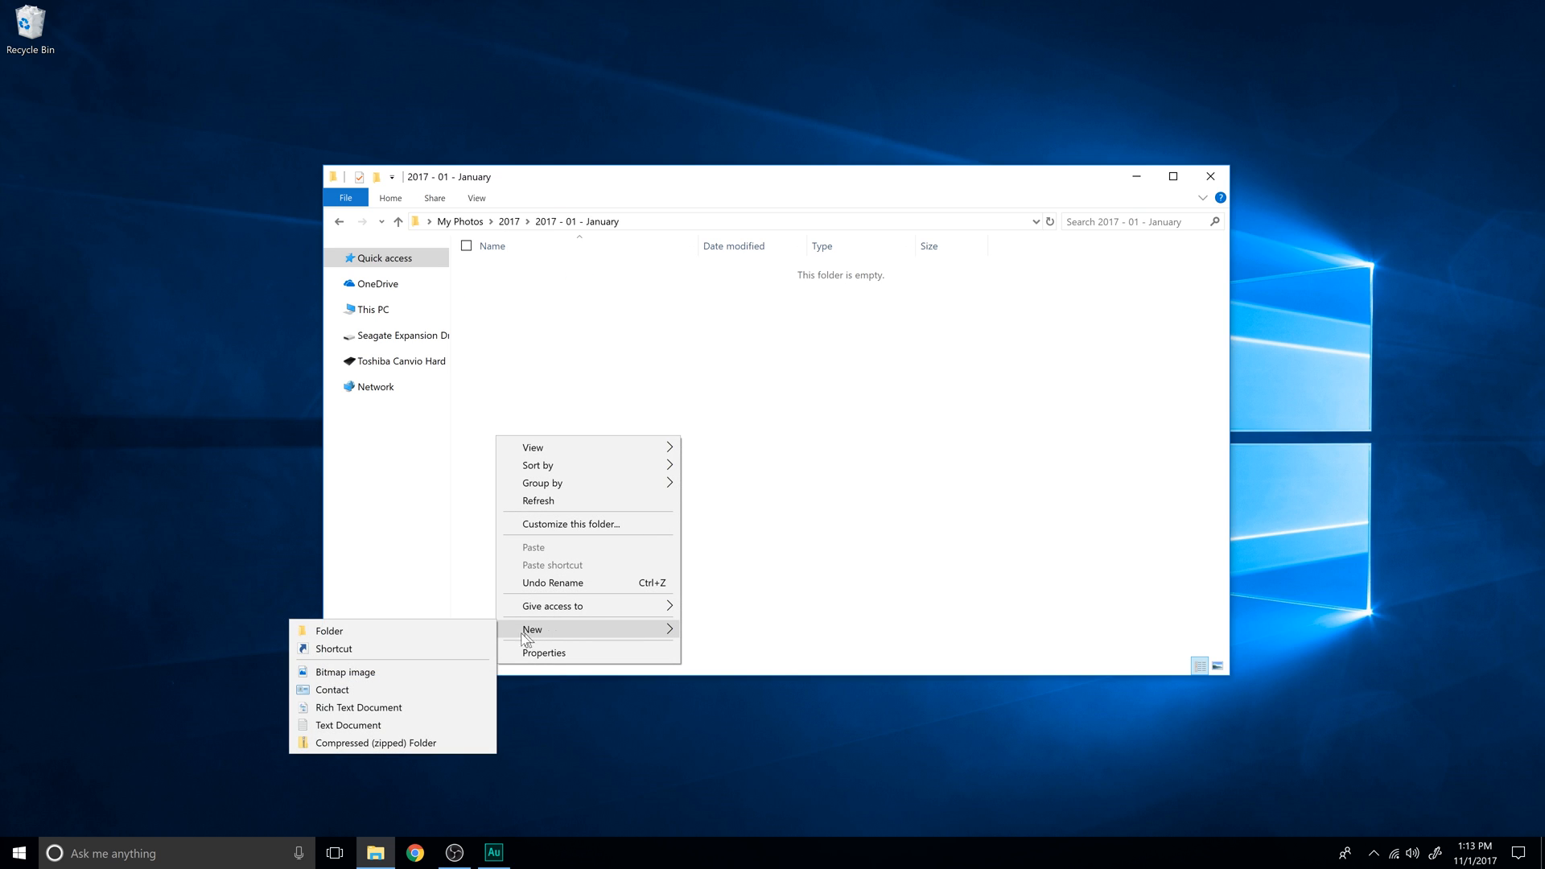
left_click(459, 633)
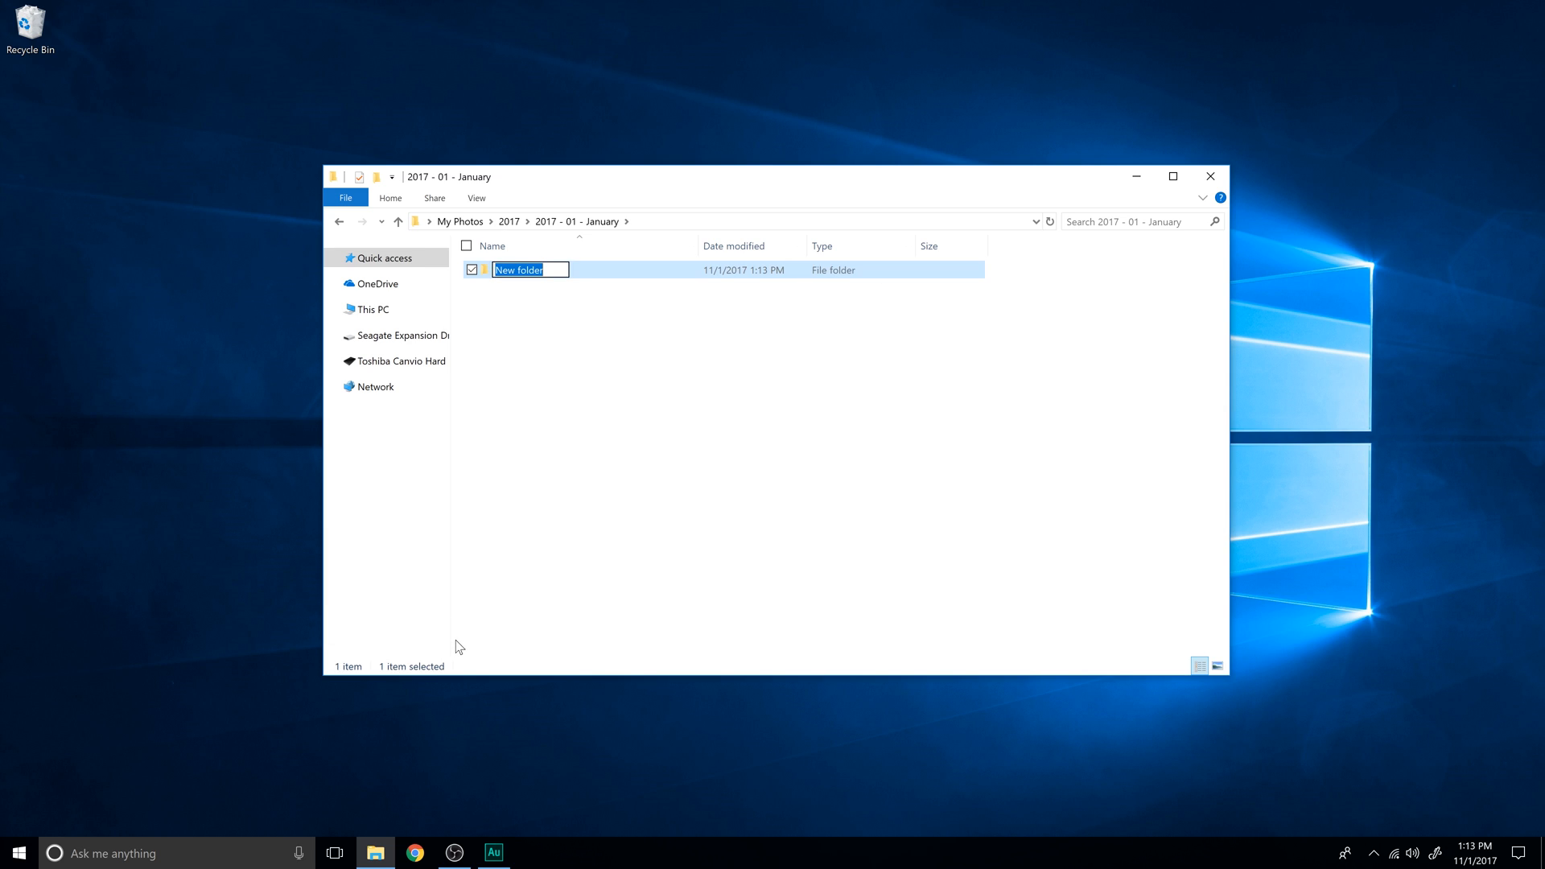
type("01 -03 -2017 Ashley")
key("Return")
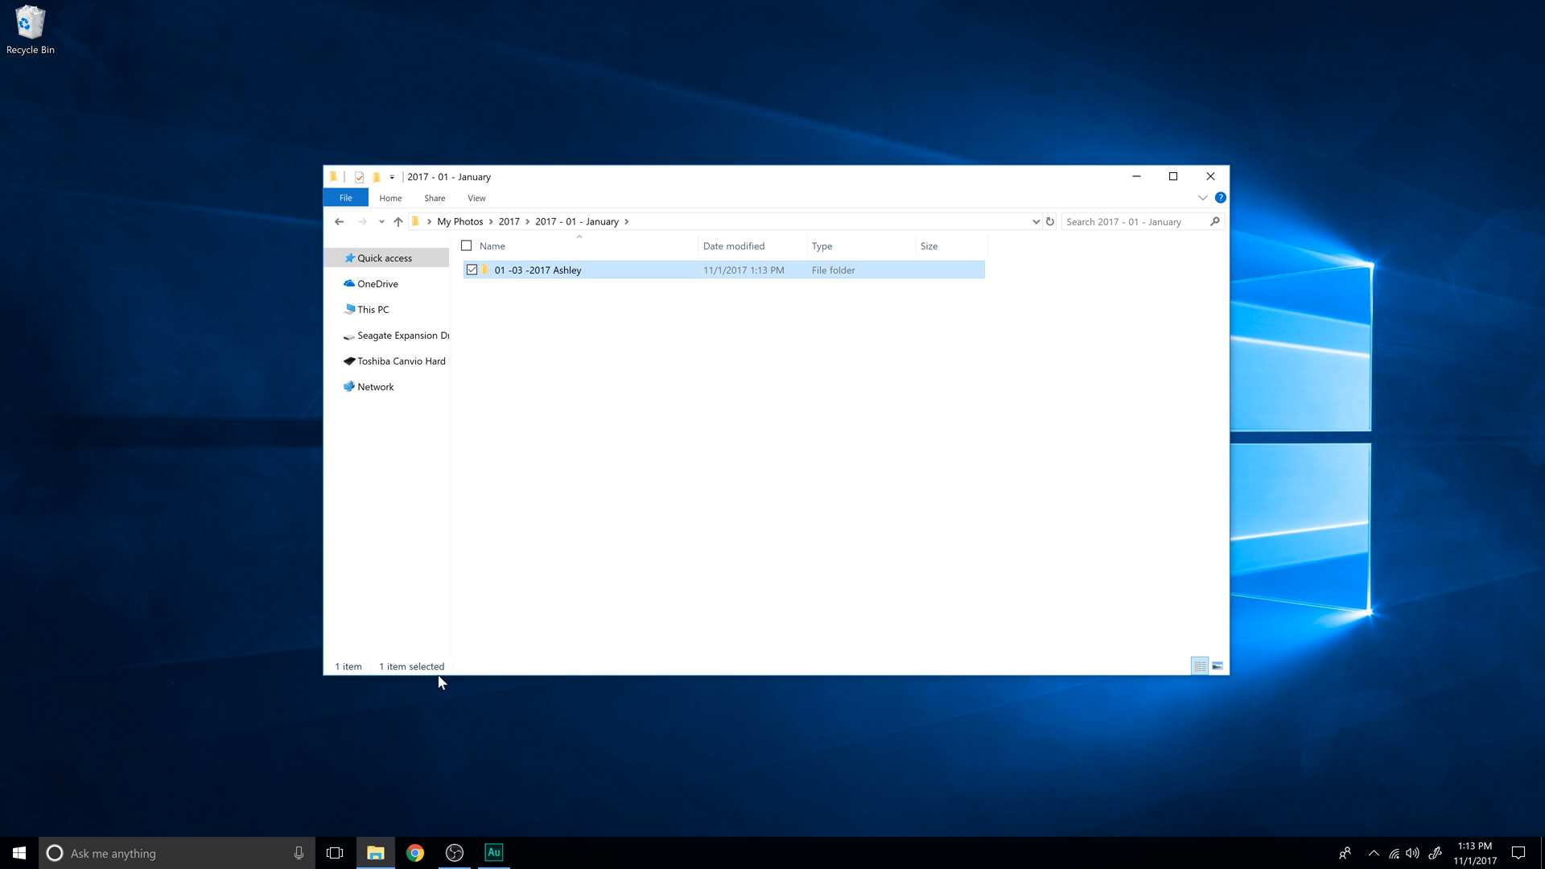
- Create another shoot folder in the January folder, named "01 -07 - 2017" followed by the second person's first name
right_click(615, 398)
mouse_move(750, 594)
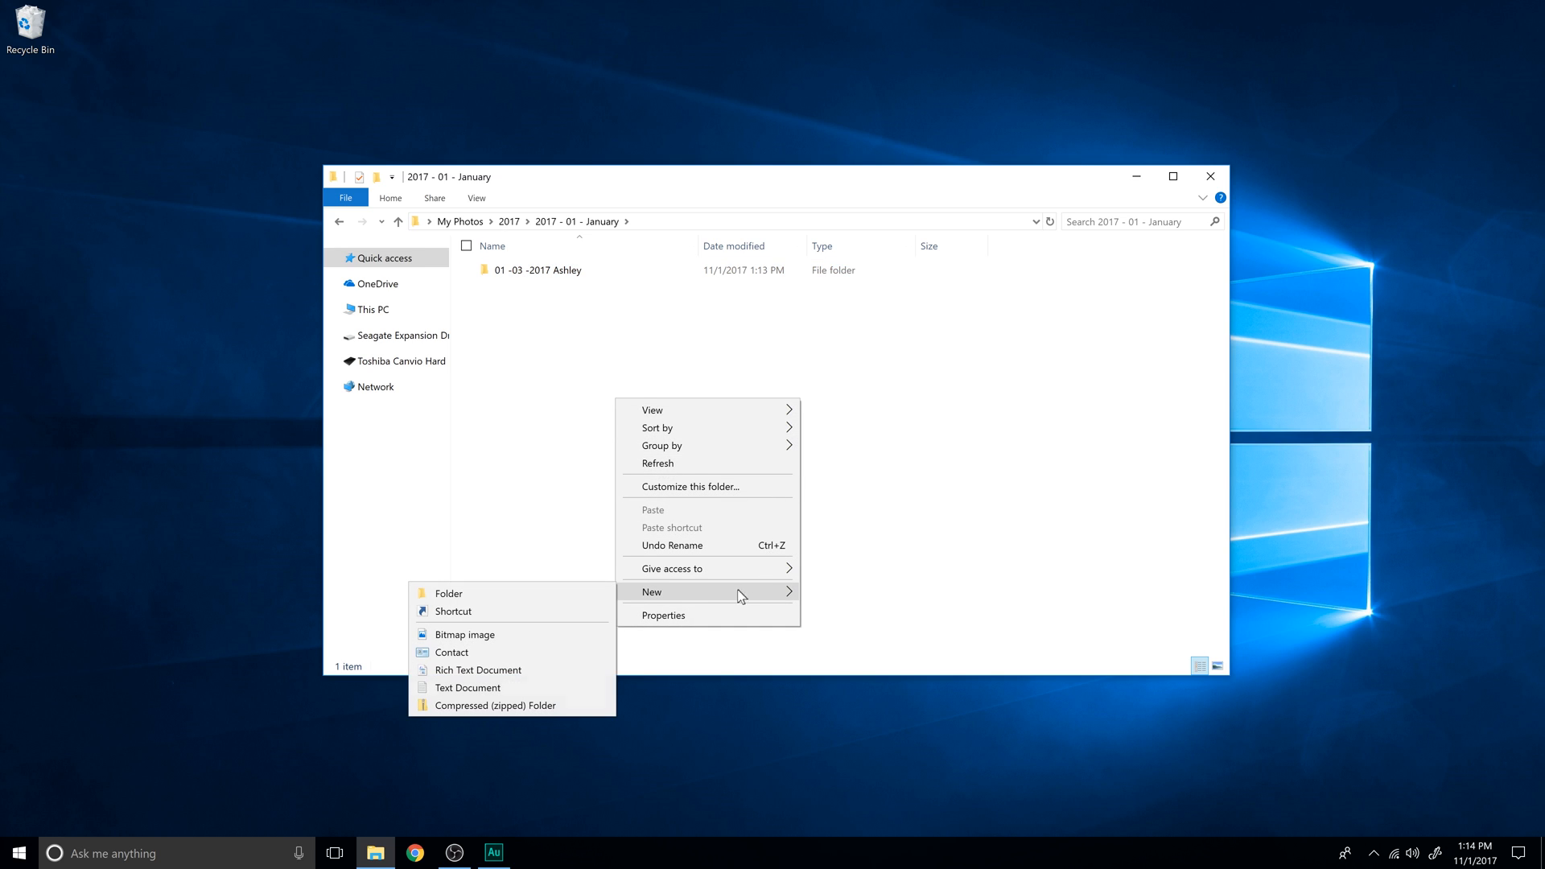
left_click(609, 587)
type("01 -07 - 2017 Chris")
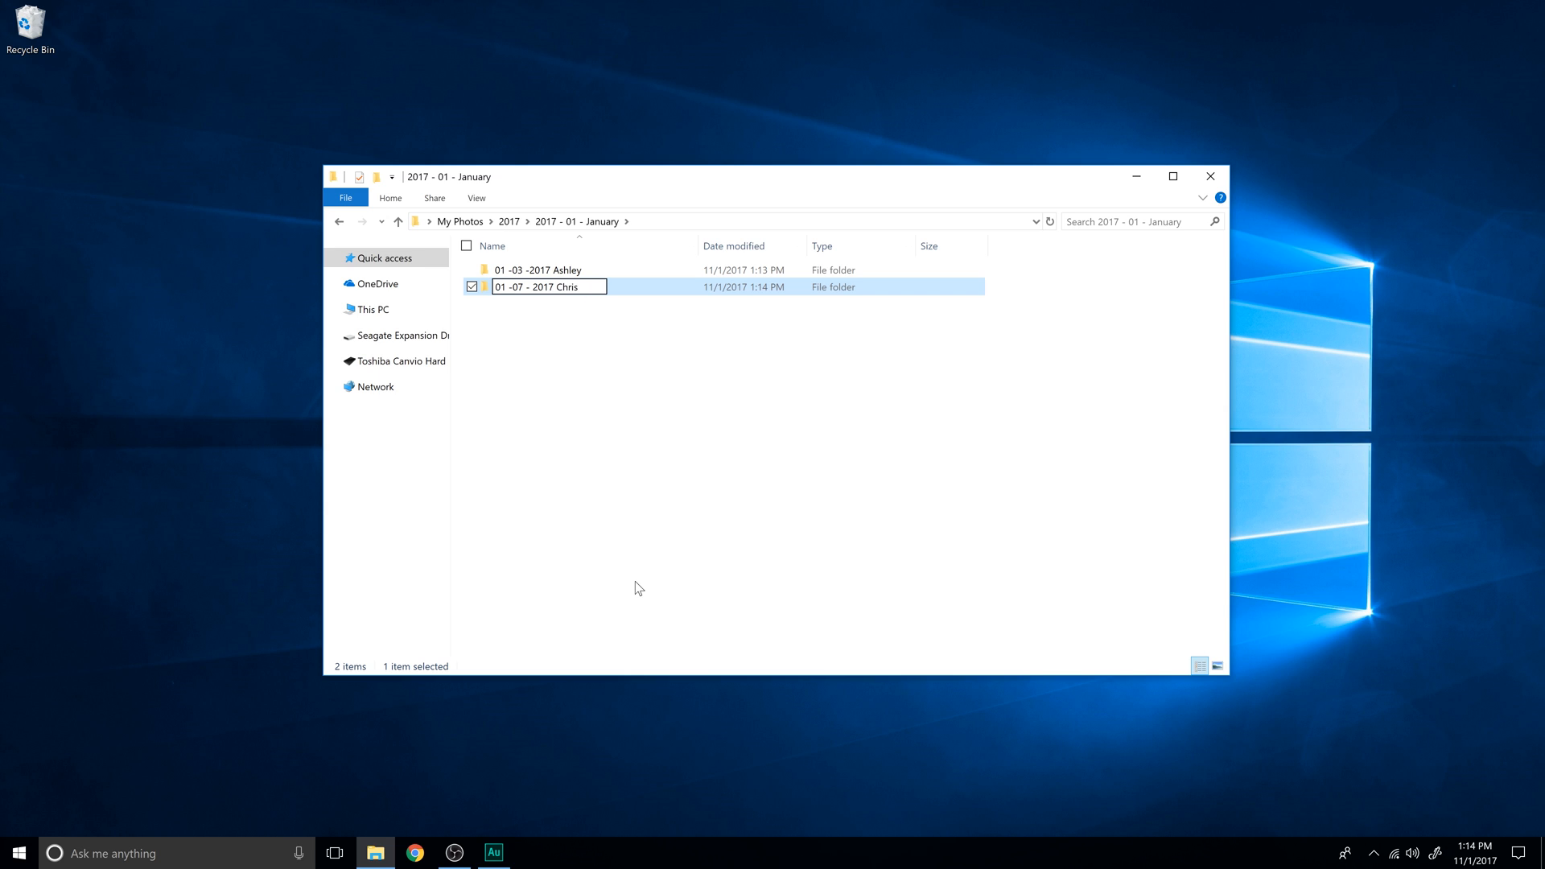
key("Return")
left_click(741, 349)
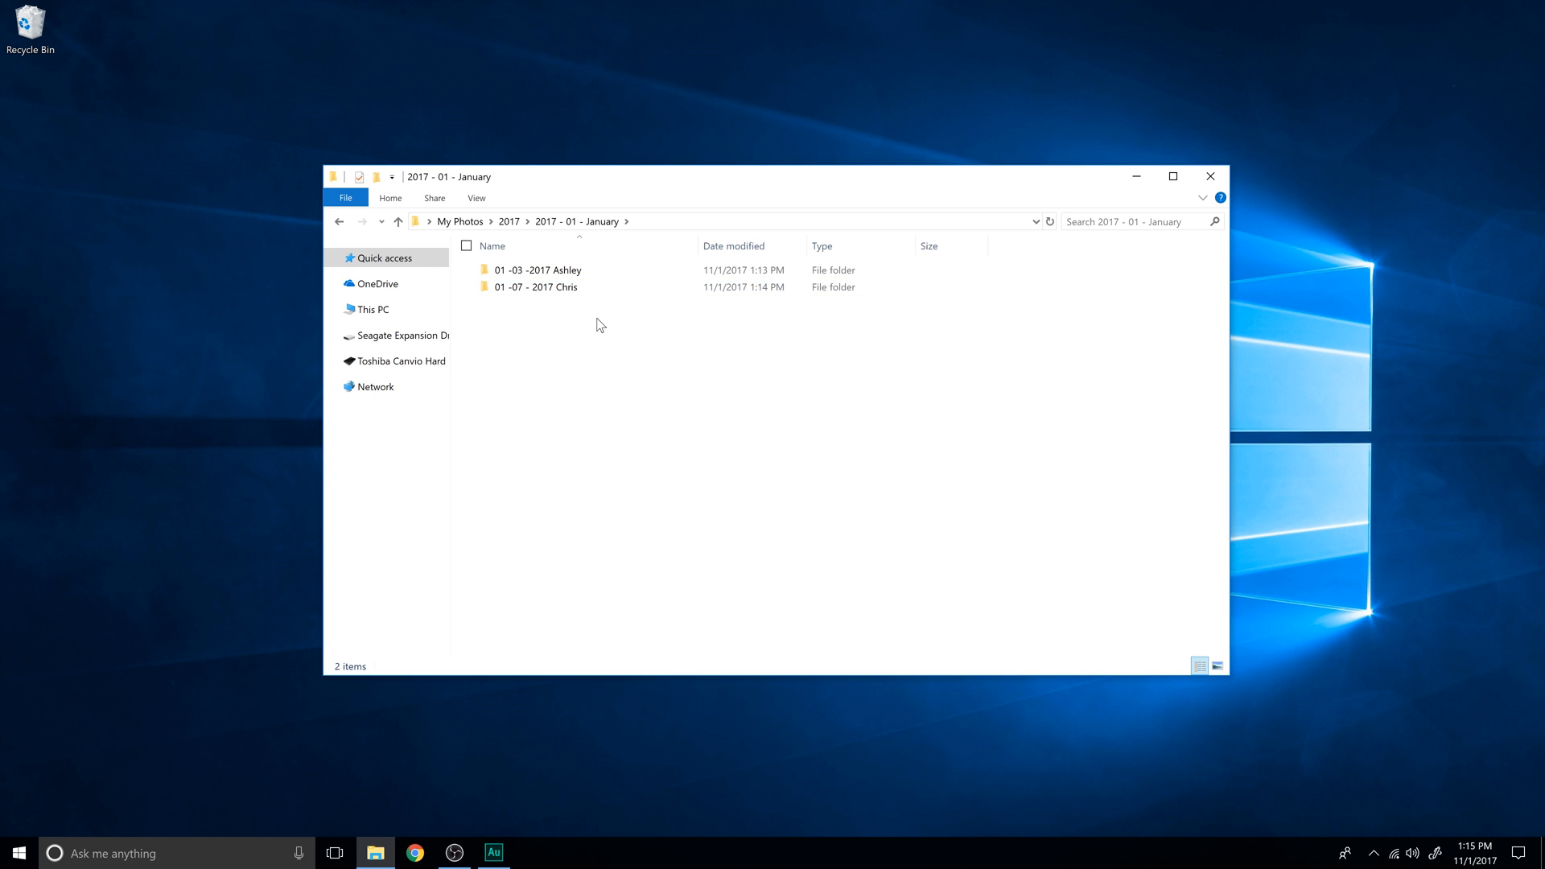
- Open the 01 -03 -2017 shoot folder and create a subfolder named "PSD" in it
double_click(579, 272)
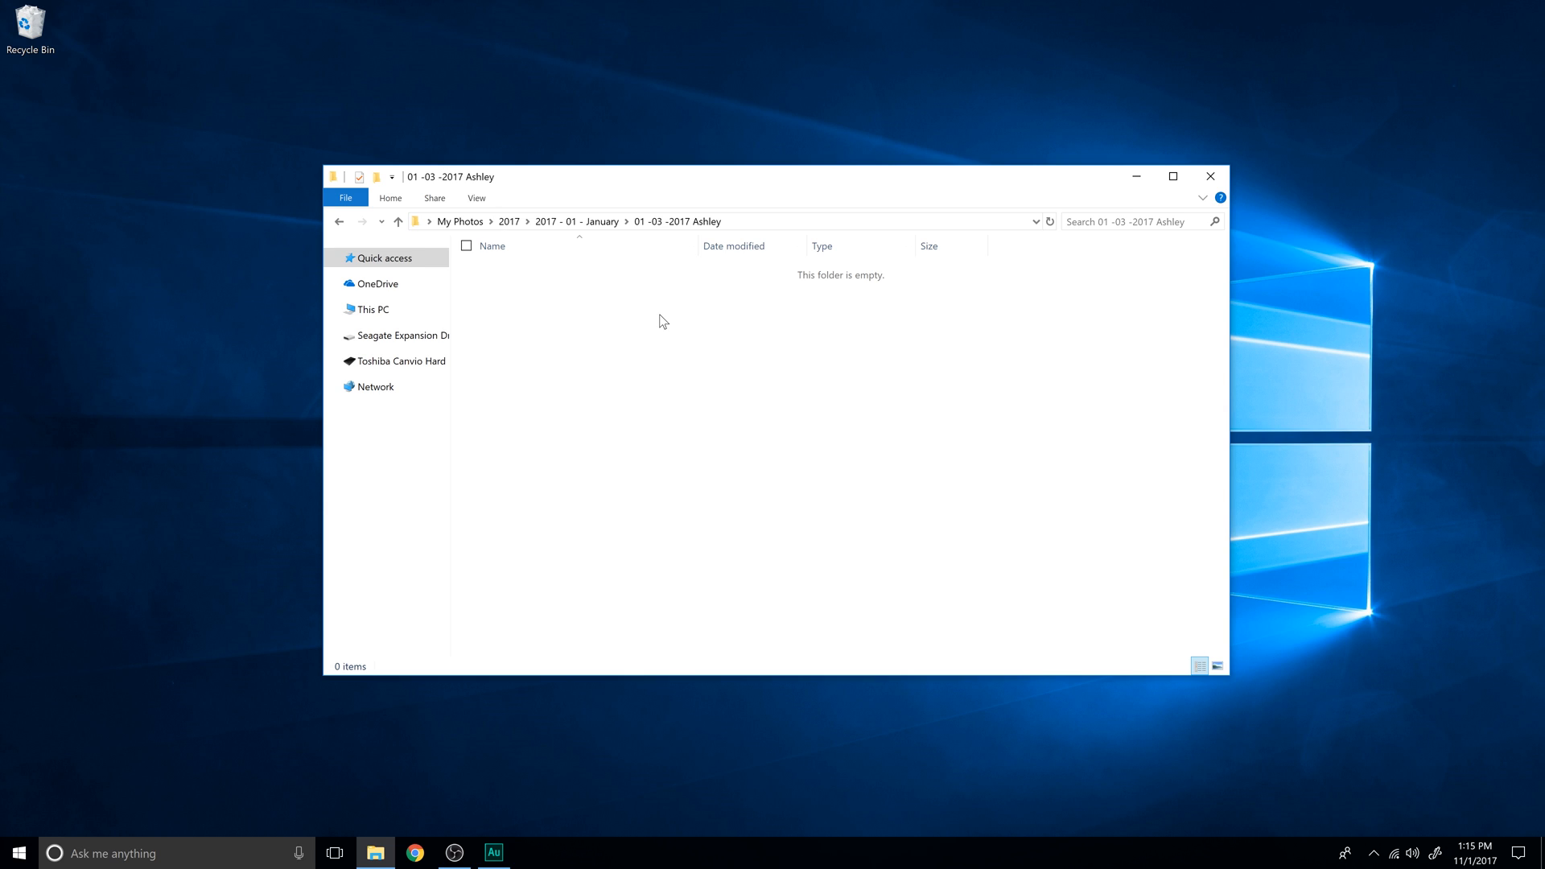
right_click(692, 365)
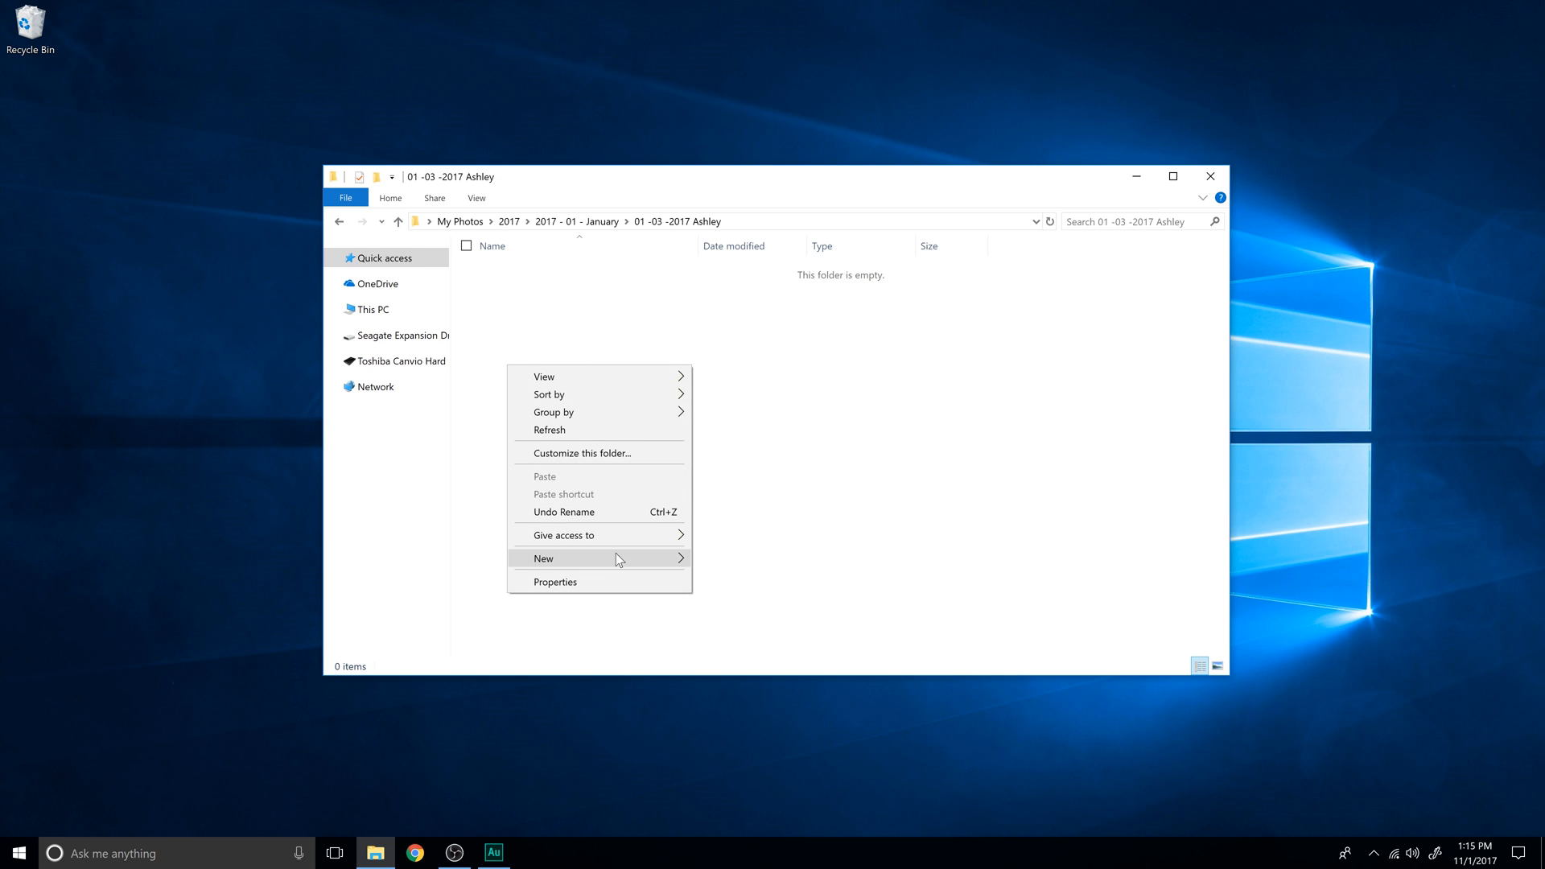
mouse_move(615, 559)
left_click(446, 558)
type("PSD")
left_click(865, 411)
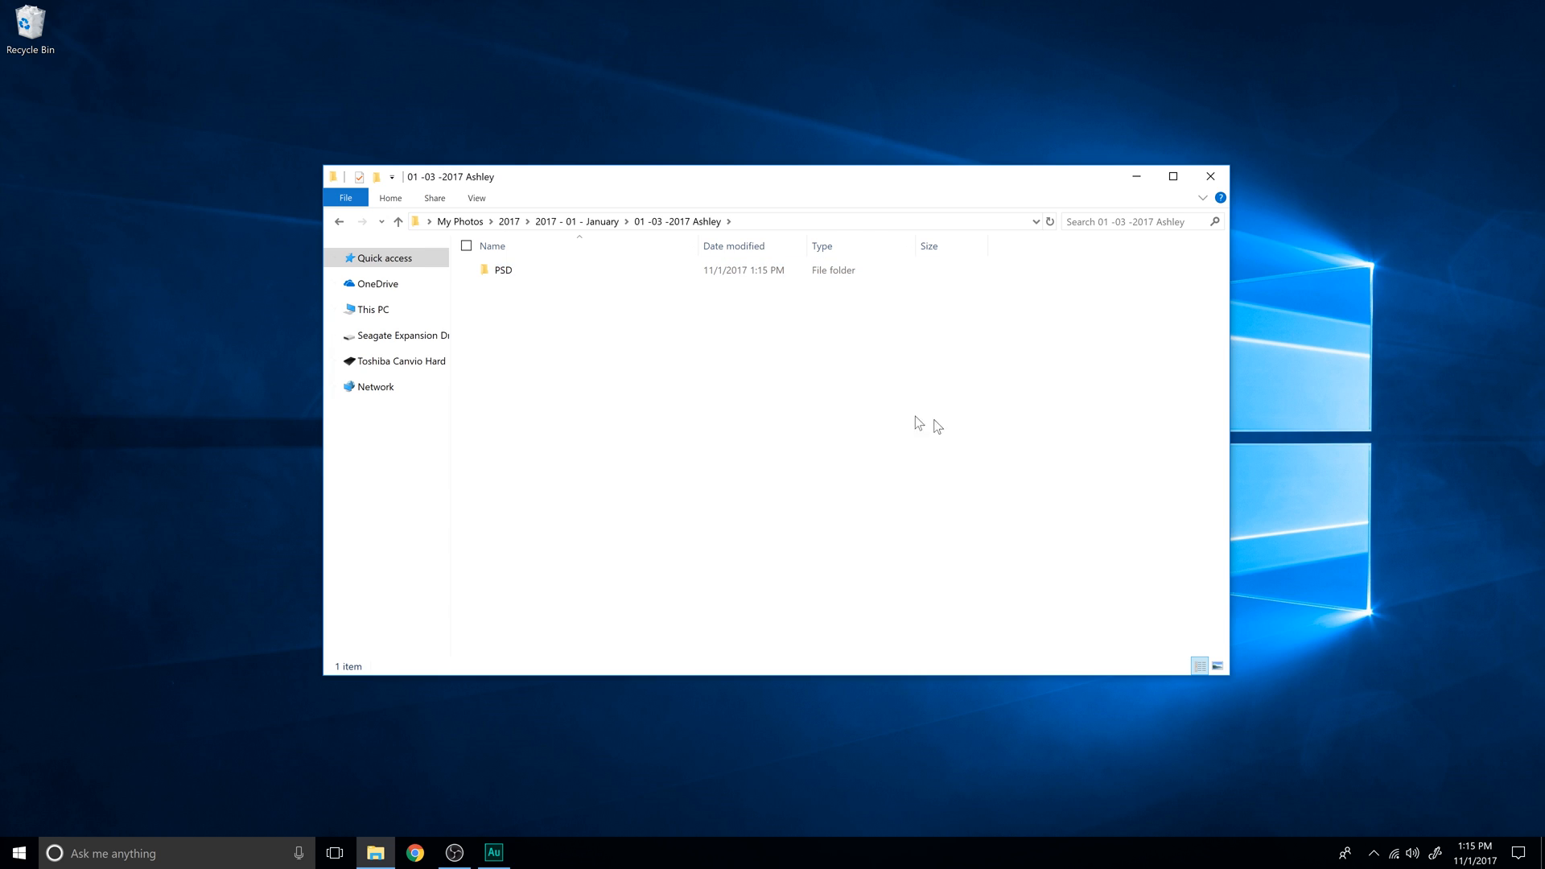
- Create a subfolder named "High Resolution" alongside PSD in the 01 -03 -2017 shoot folder
right_click(694, 354)
mouse_move(629, 541)
left_click(480, 542)
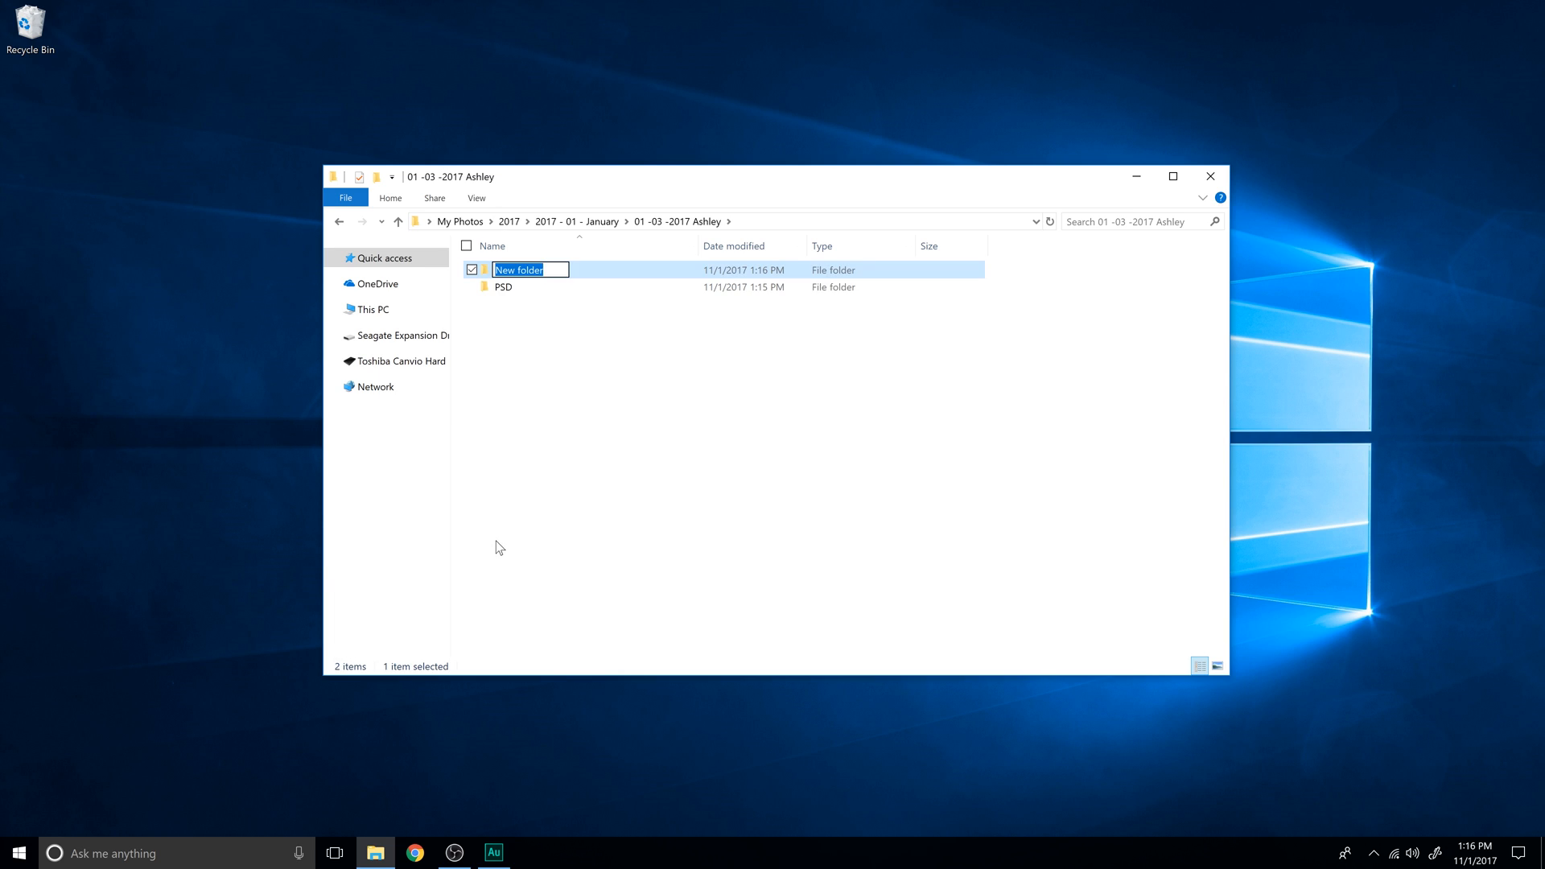
type("gh Resolution")
key("Return")
- Add a subfolder named "For Web" to the 01 -03 -2017 shoot folder
right_click(617, 335)
mouse_move(528, 529)
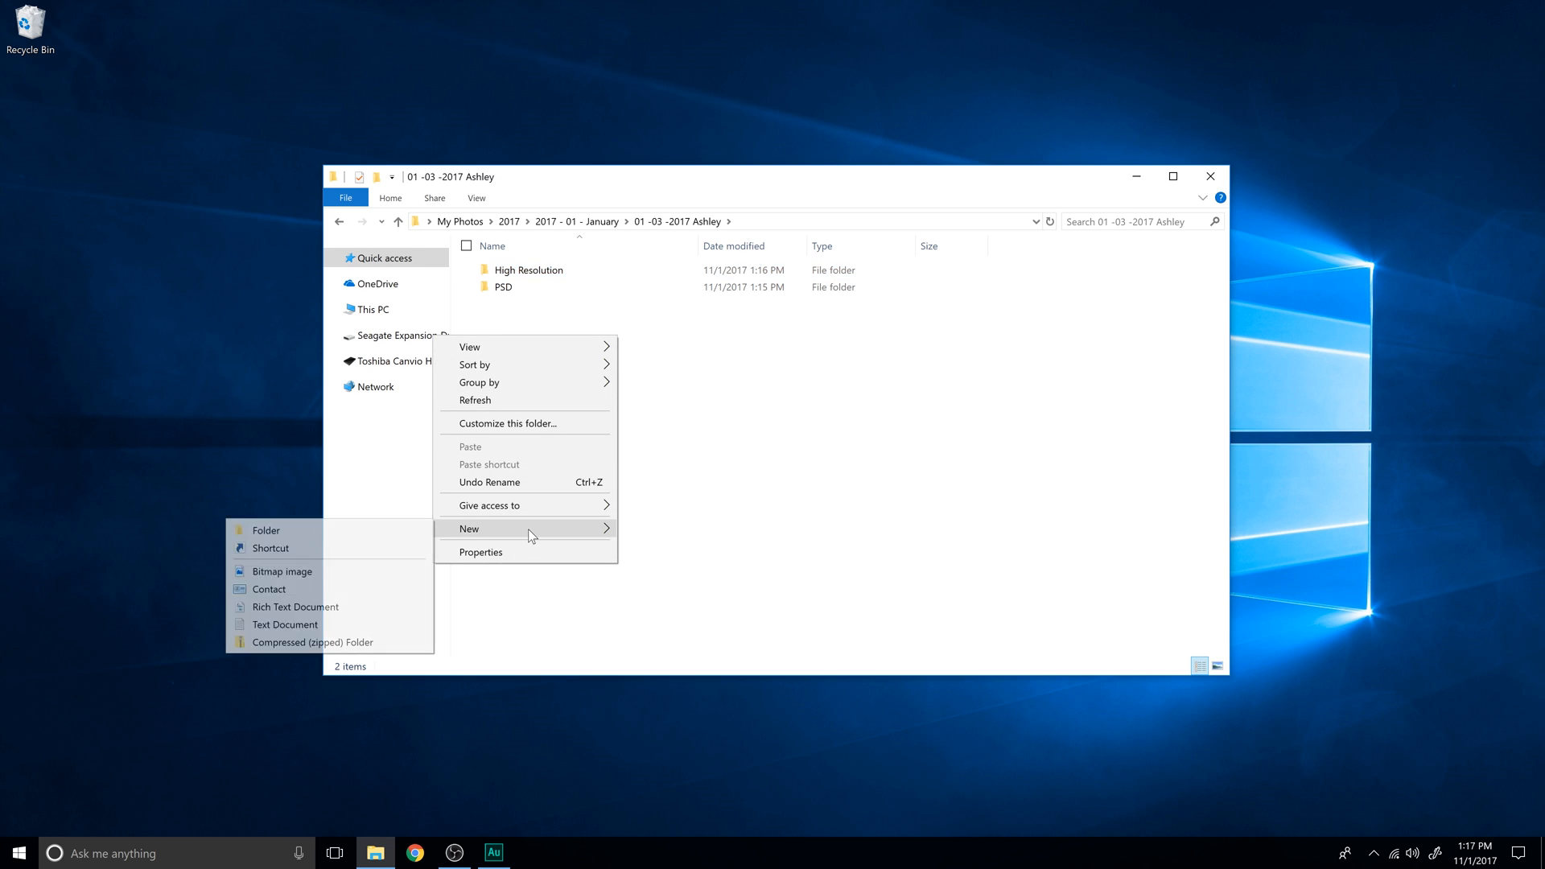
left_click(429, 528)
type("For Web")
key("Return")
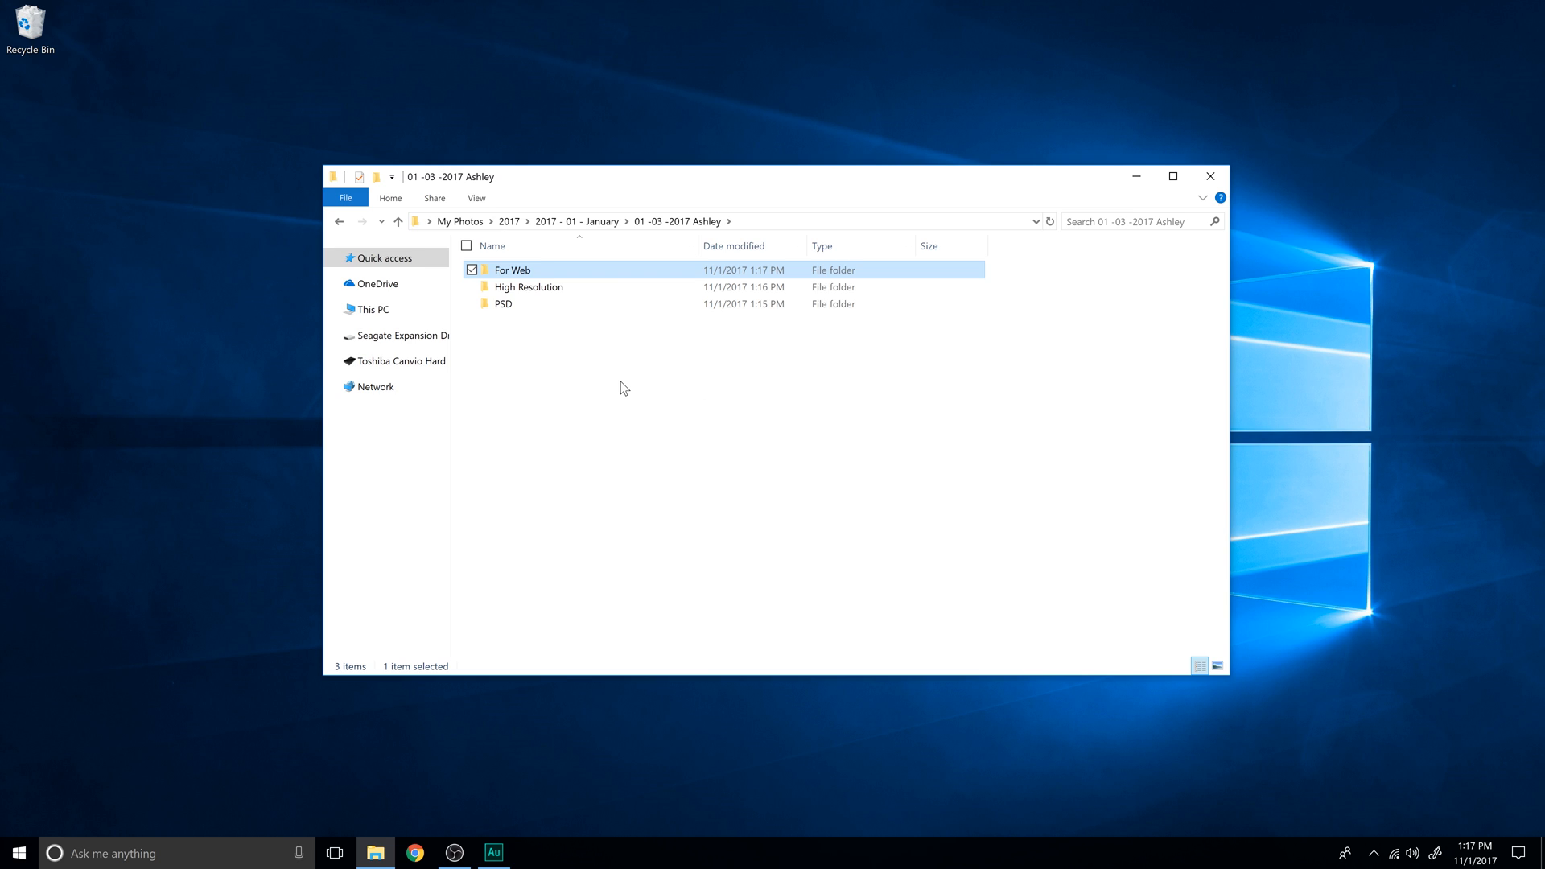
left_click(691, 324)
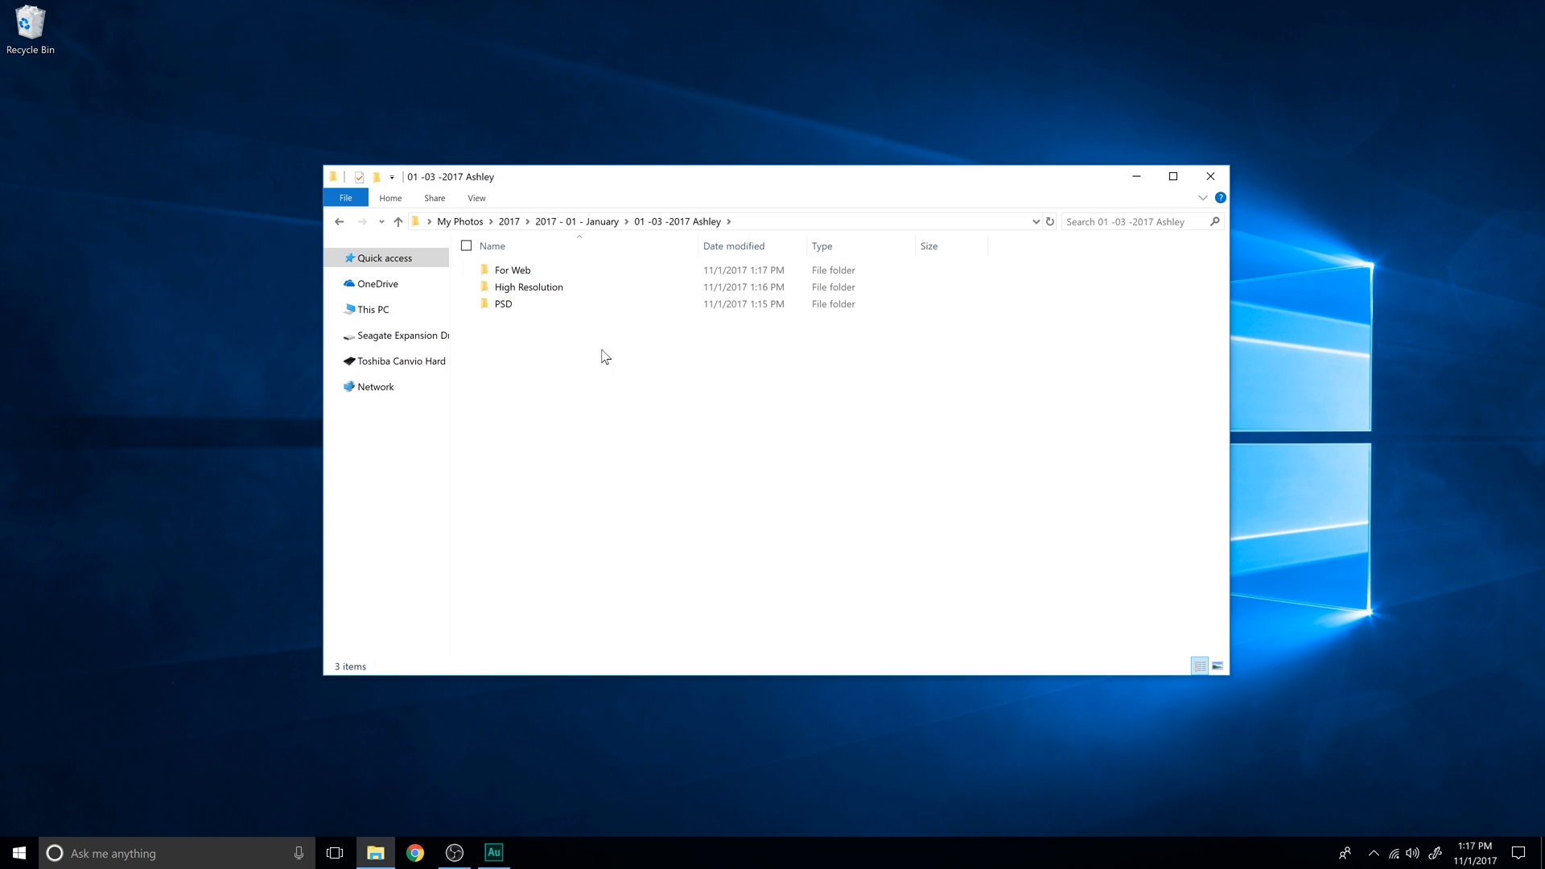